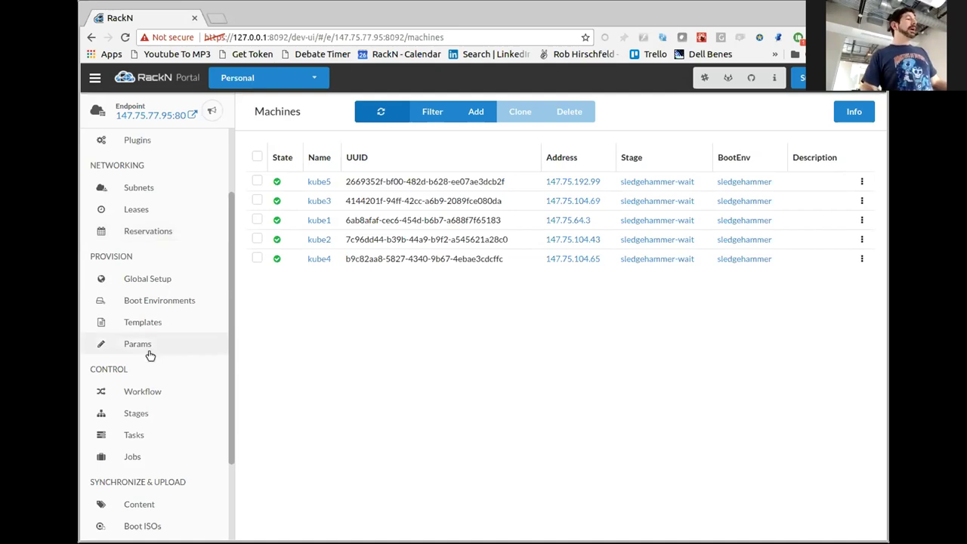
Scroll the Machines page sidebar to review the Provision, Control and Synchronize & Upload sections.
scroll(174, 387, "down", 2)
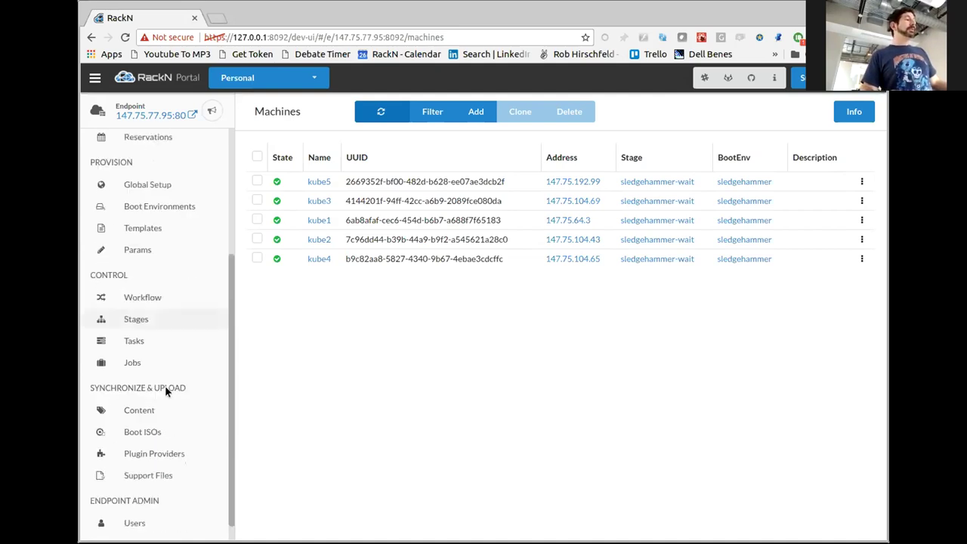
scroll(165, 385, "down", 1)
scroll(182, 367, "up", 1)
scroll(182, 367, "down", 1)
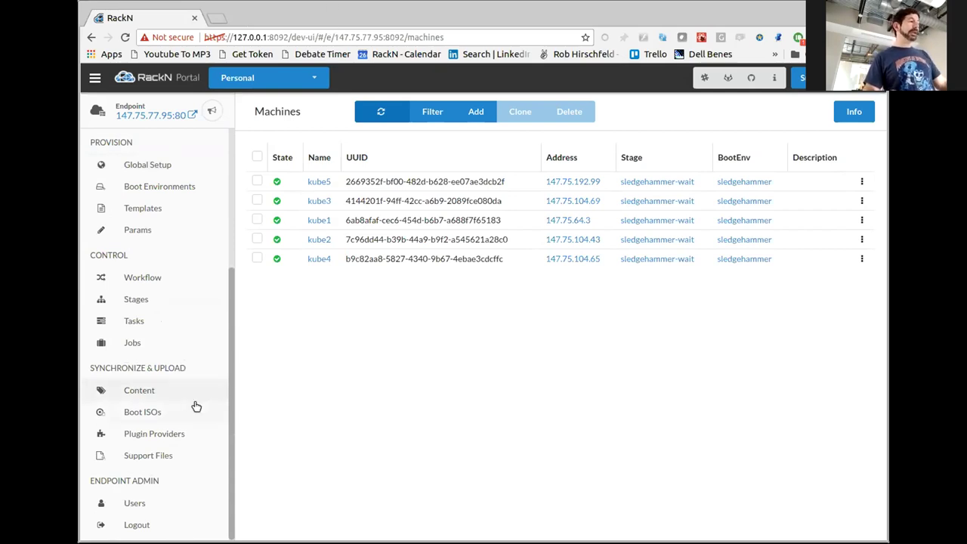
scroll(143, 453, "up", 1)
scroll(121, 394, "down", 1)
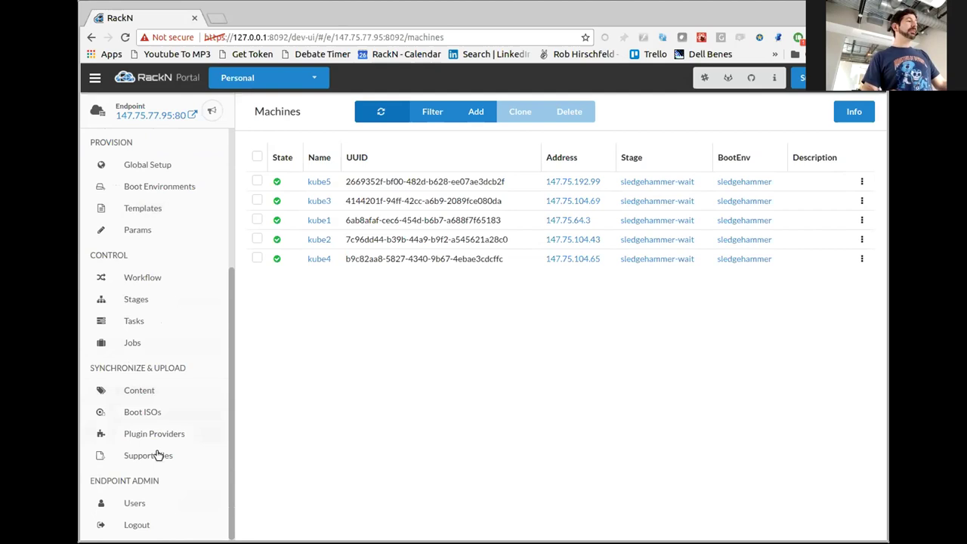
Show the installed Content packs and highlight the kubespray version string.
left_click(139, 391)
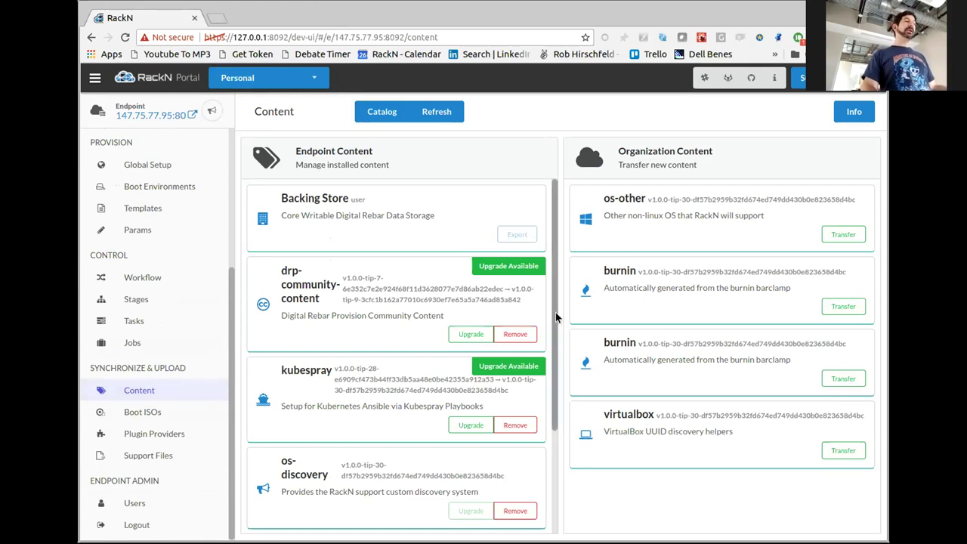
left_click_drag(556, 314, 576, 431)
left_click_drag(581, 473, 580, 420)
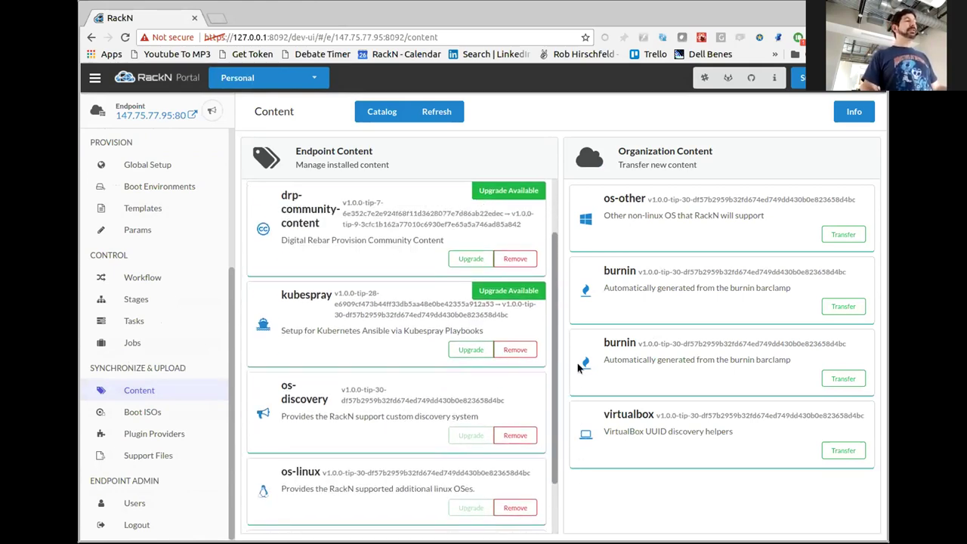
left_click_drag(335, 293, 493, 316)
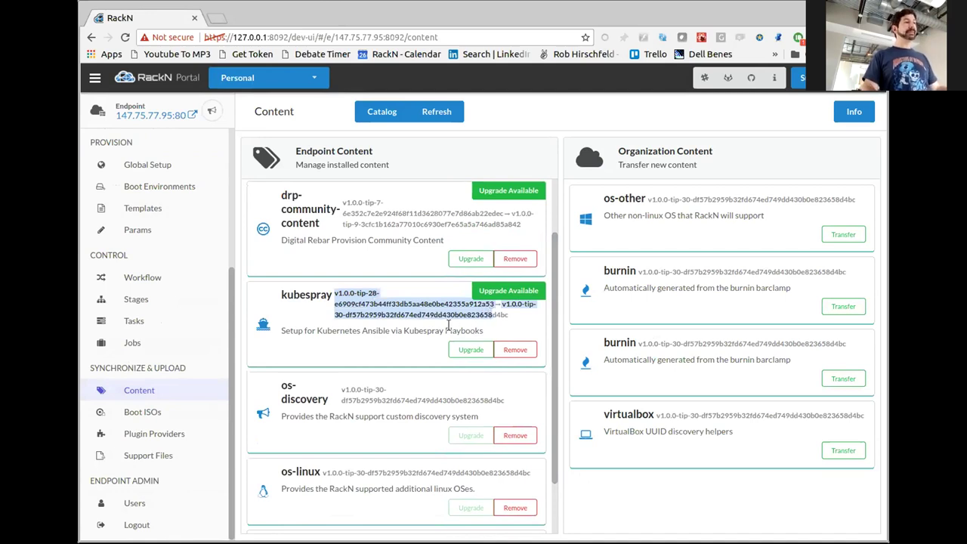
left_click(390, 306)
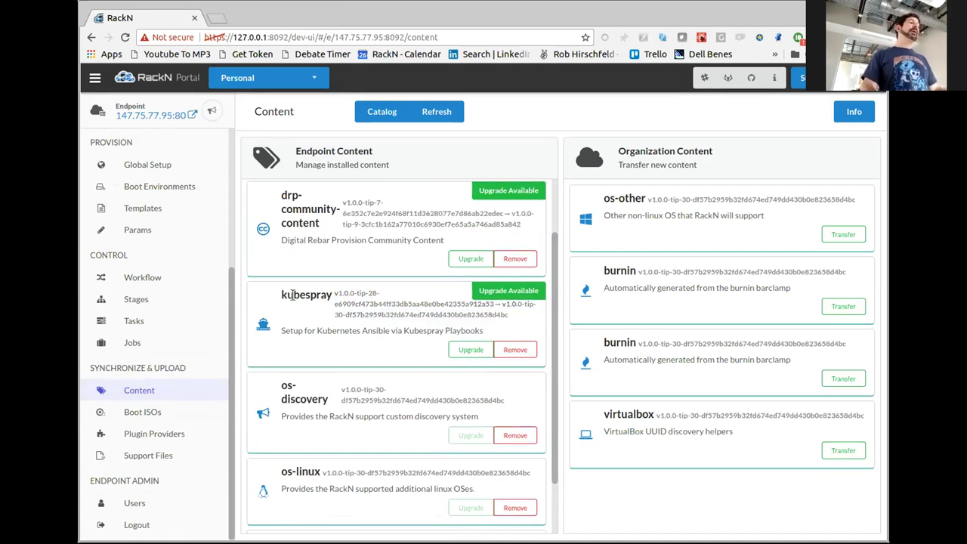
Select the kubespray content pack name, then bring up the Profiles list.
left_click_drag(282, 294, 330, 294)
left_click(329, 295)
double_click(327, 294)
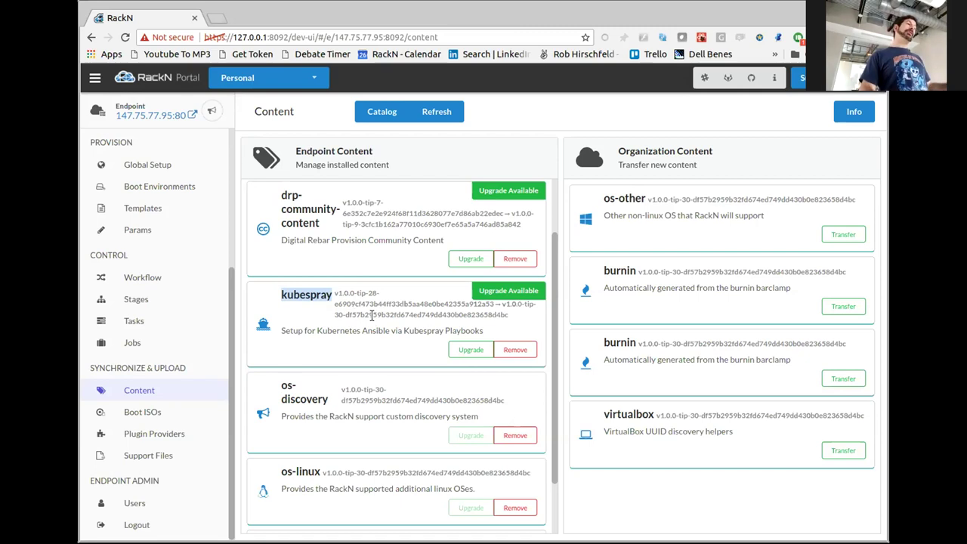
scroll(317, 310, "up", 2)
scroll(190, 237, "up", 5)
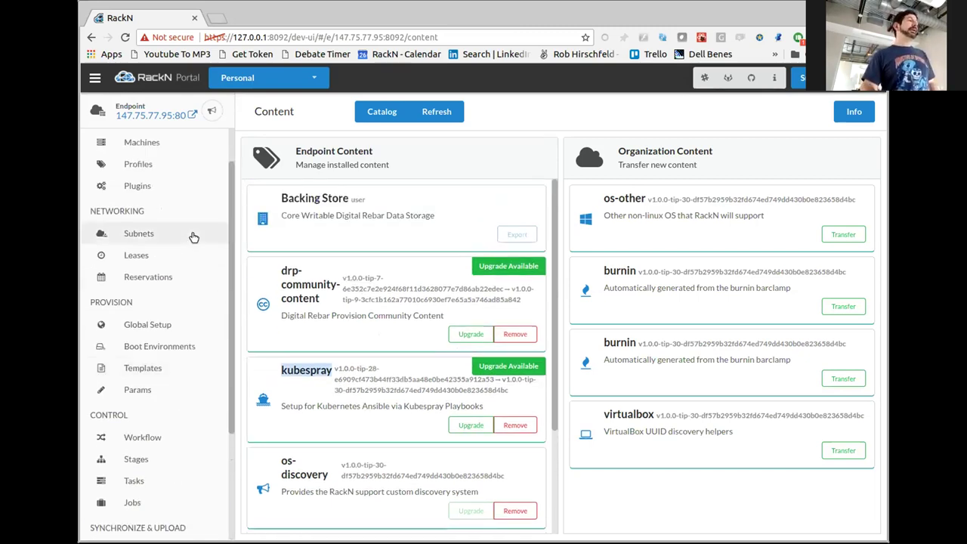
left_click(130, 215)
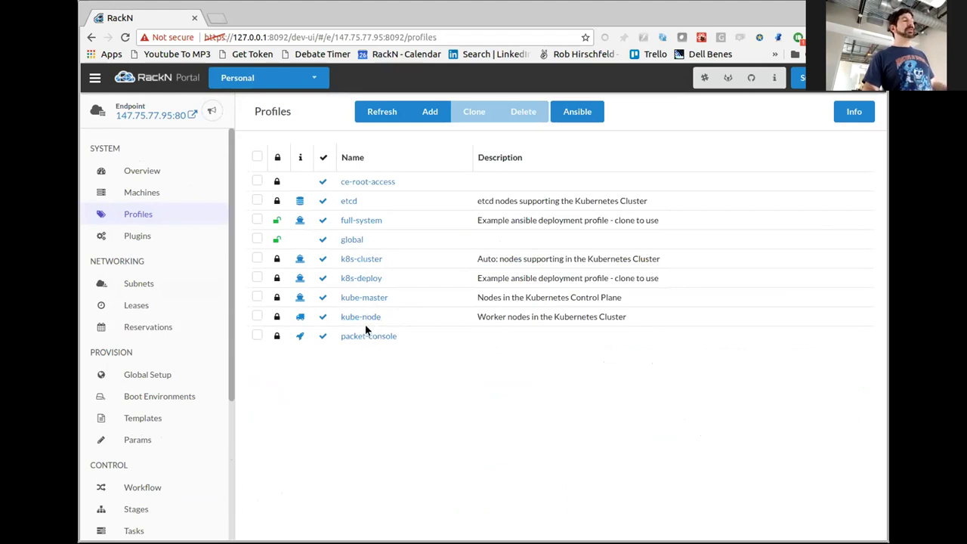
Open k8s-deploy and highlight ansible/groups with its etcd, kube-master and kube-node entries.
left_click(360, 279)
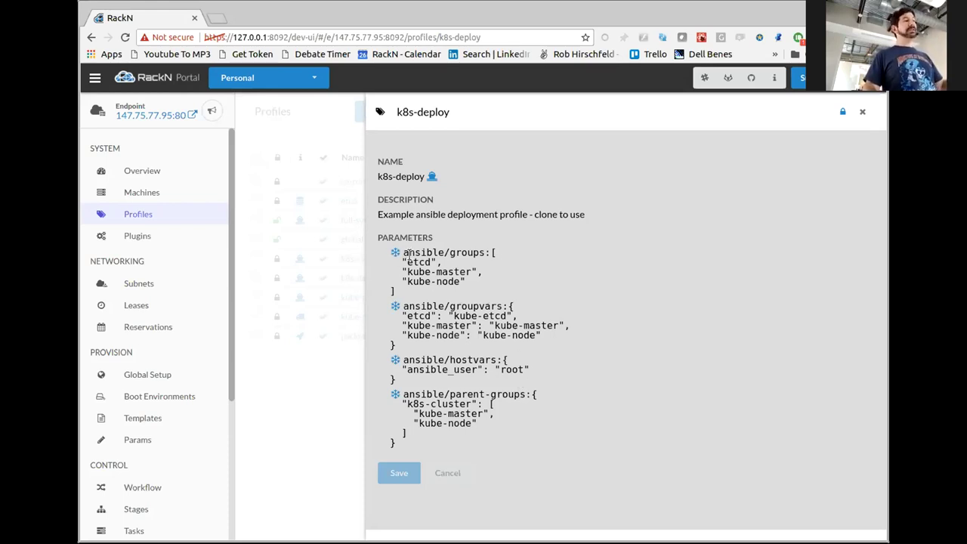
left_click_drag(402, 253, 482, 255)
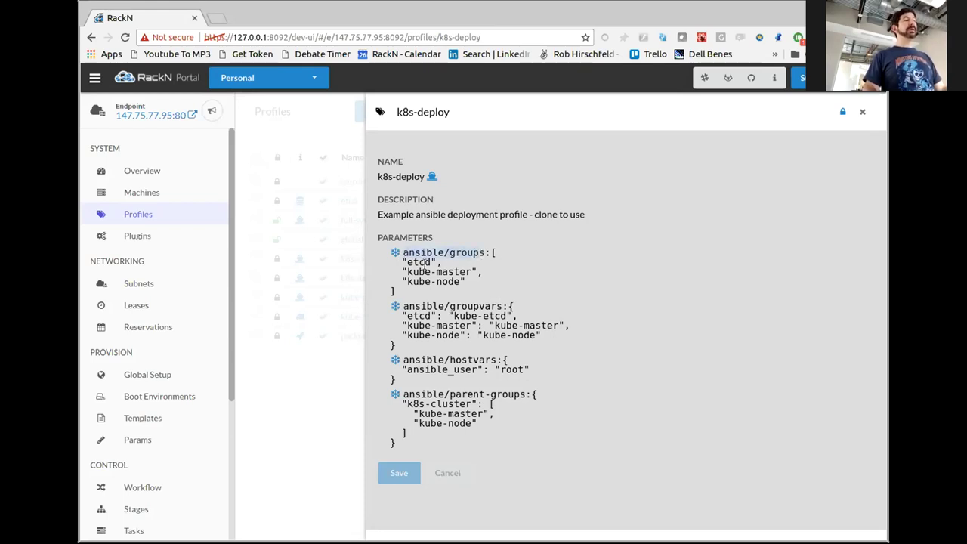
left_click_drag(403, 263, 468, 280)
left_click(479, 287)
Load the kubernetes-incubator/kubespray GitHub repository in a new tab and scroll through its README.
key("ctrl+t")
type("git")
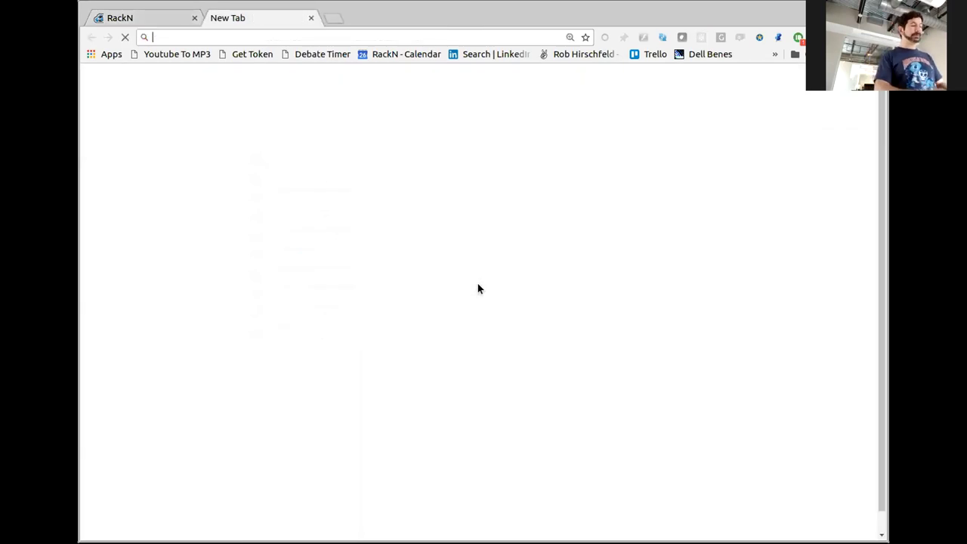
type("hub.com/")
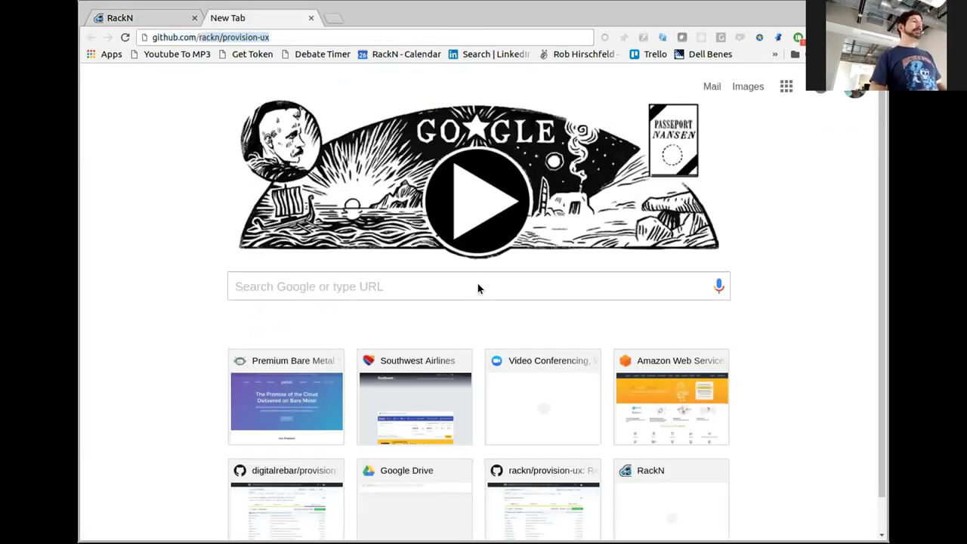
type("kube")
key("Return")
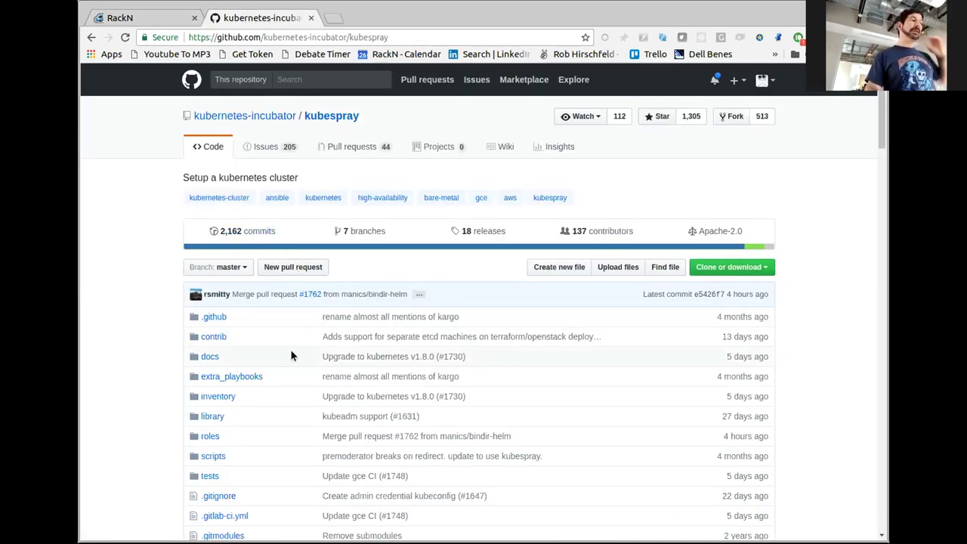
scroll(291, 355, "down", 6)
scroll(279, 371, "down", 8)
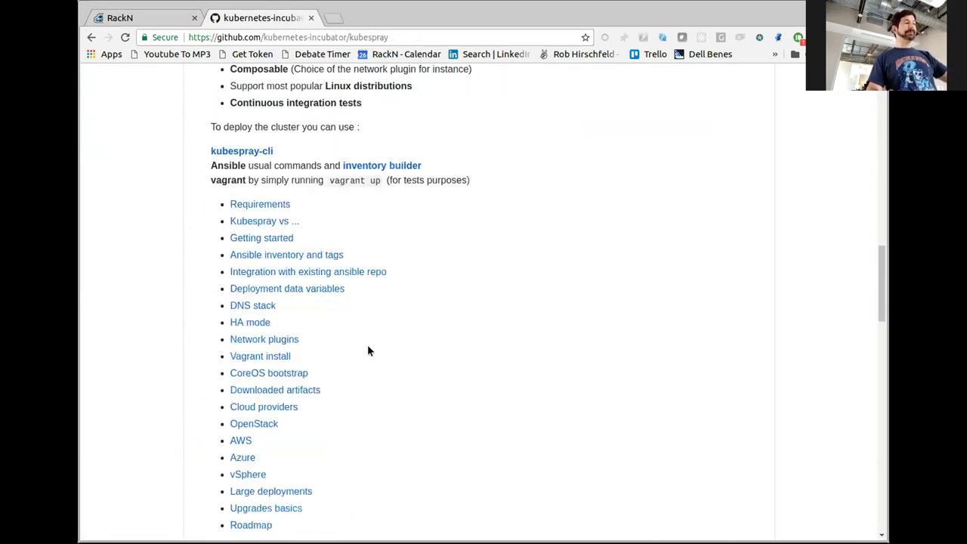
scroll(378, 351, "down", 5)
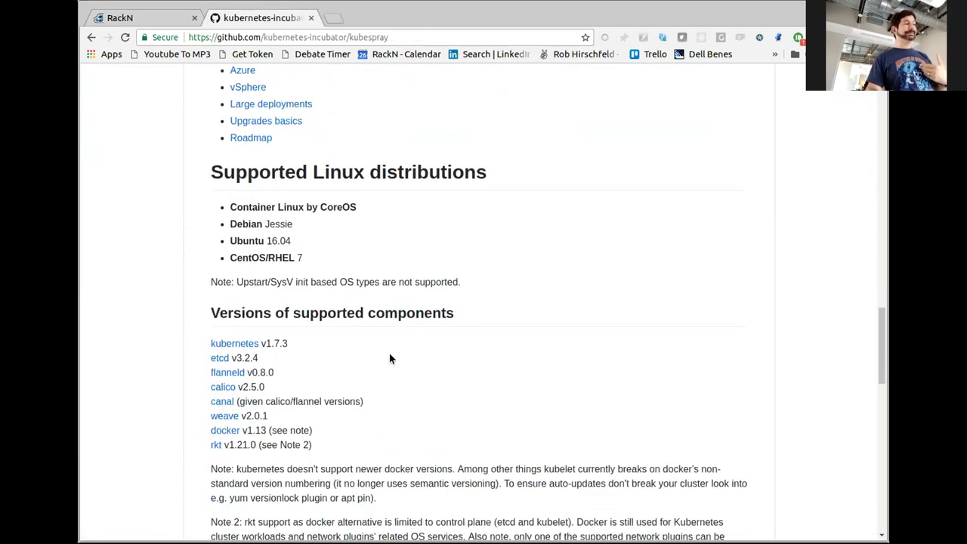
scroll(390, 344, "down", 4)
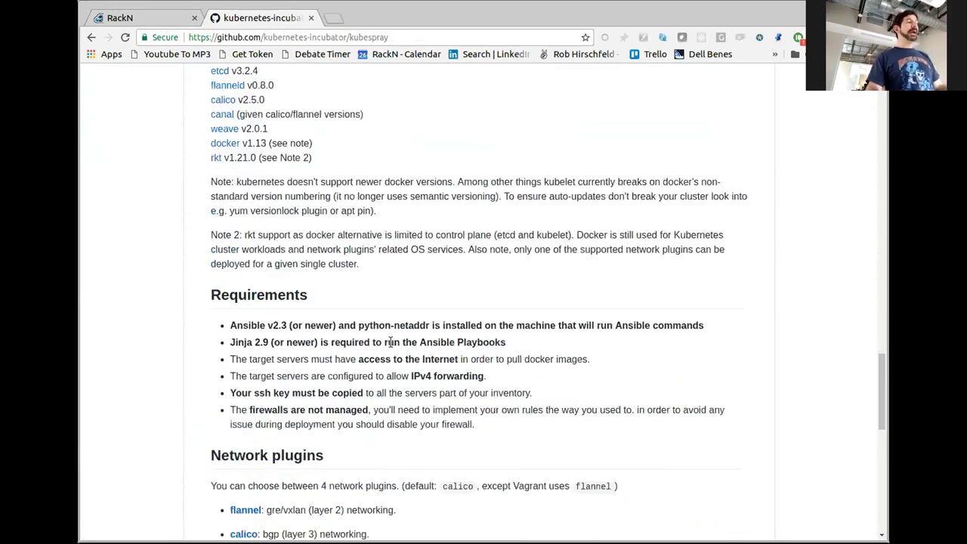
scroll(424, 371, "down", 5)
scroll(468, 396, "up", 2)
scroll(383, 281, "up", 3)
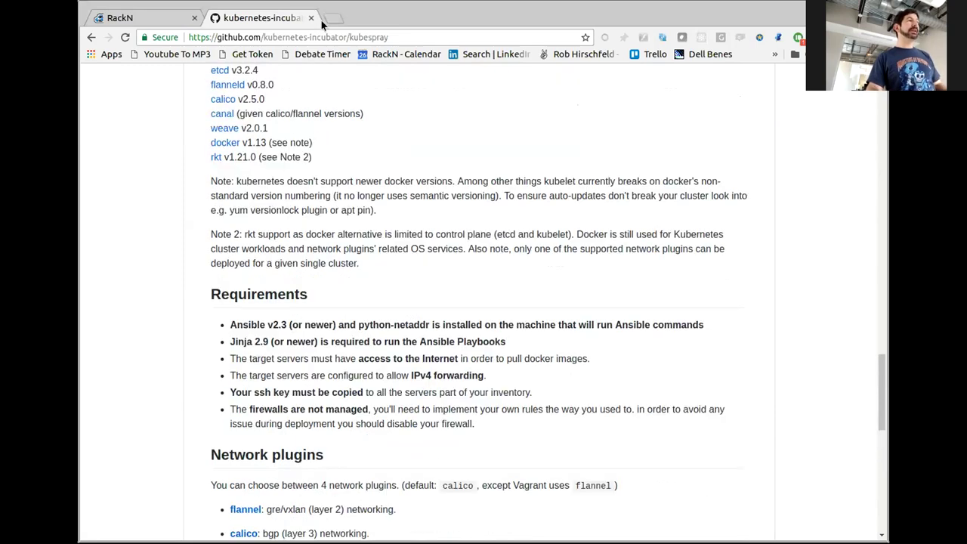
Open digitalrebar/provision doc/integrations/ansible.rst and select its ansible/groups and groups-members examples.
left_click(334, 18)
type("git")
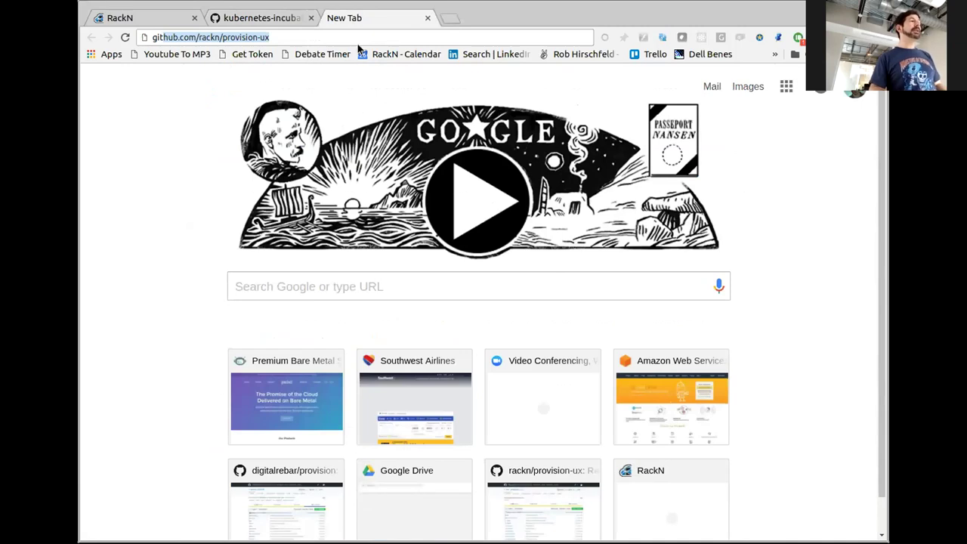
key("Down")
key("Return")
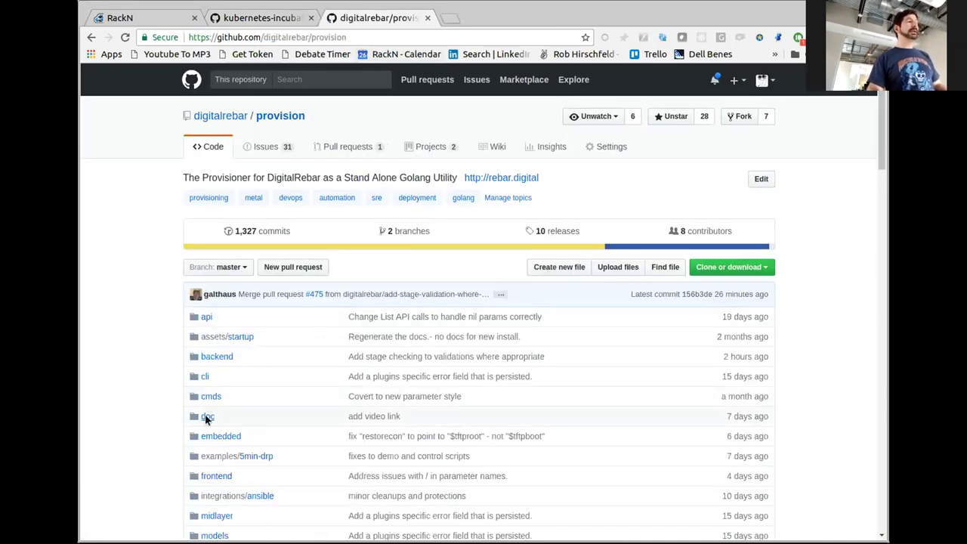
left_click(207, 416)
left_click(211, 325)
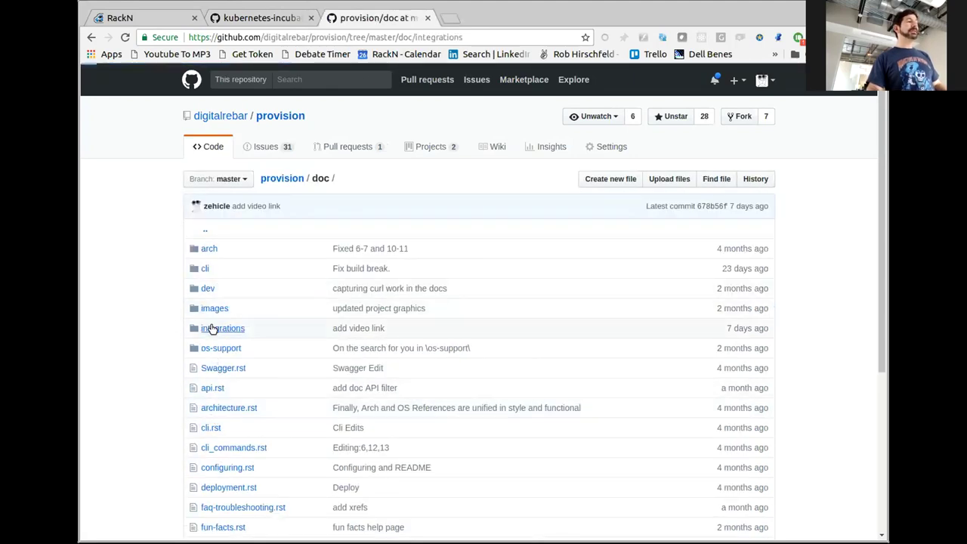
left_click(220, 248)
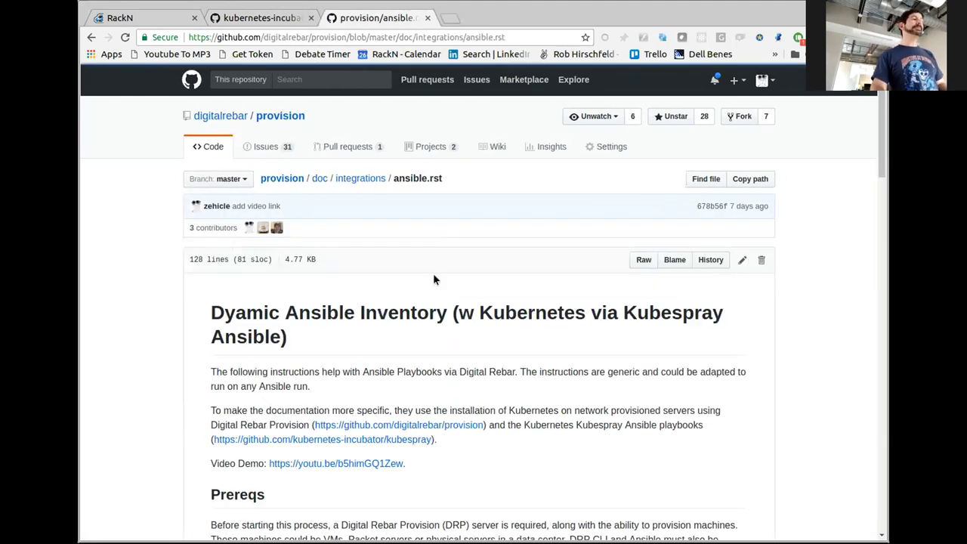
scroll(433, 292, "down", 5)
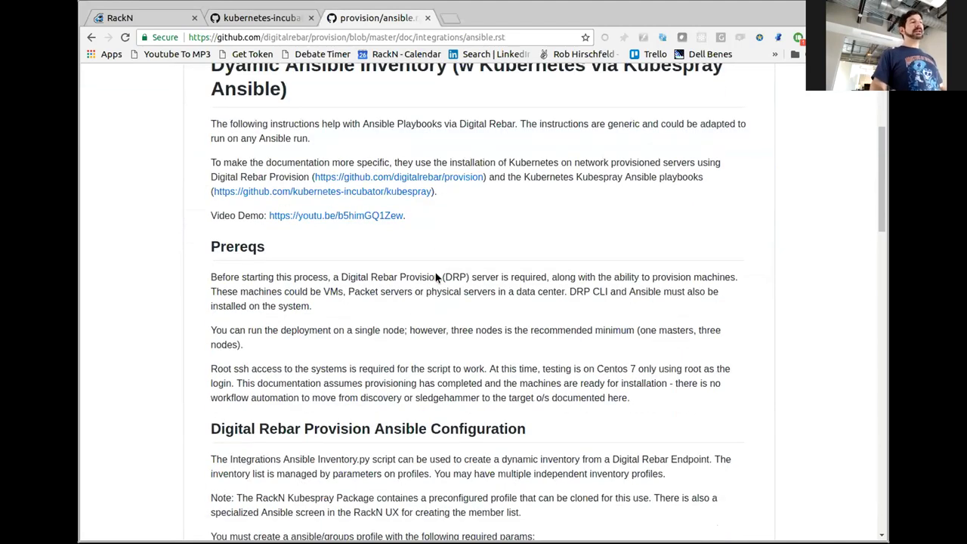
scroll(428, 233, "down", 4)
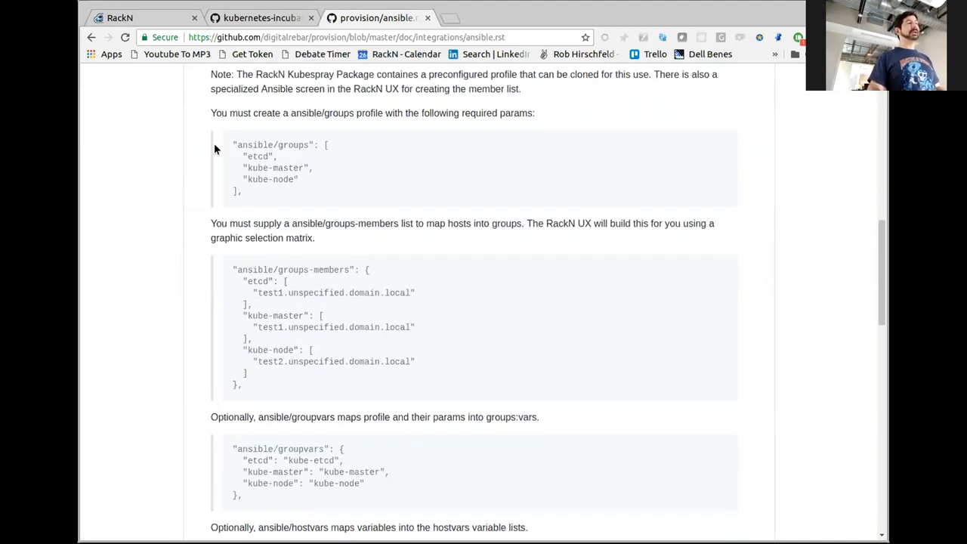
left_click_drag(222, 137, 242, 193)
left_click_drag(248, 281, 244, 386)
Back in the k8s-deploy profile, highlight the ansible/groups names and the ansible/groupvars mappings.
left_click(143, 18)
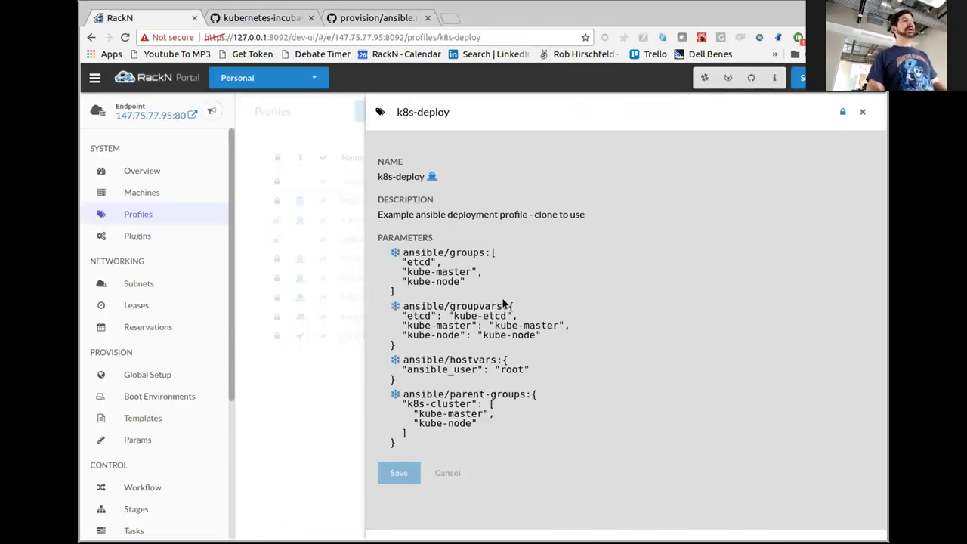
left_click_drag(388, 254, 476, 285)
left_click(476, 284)
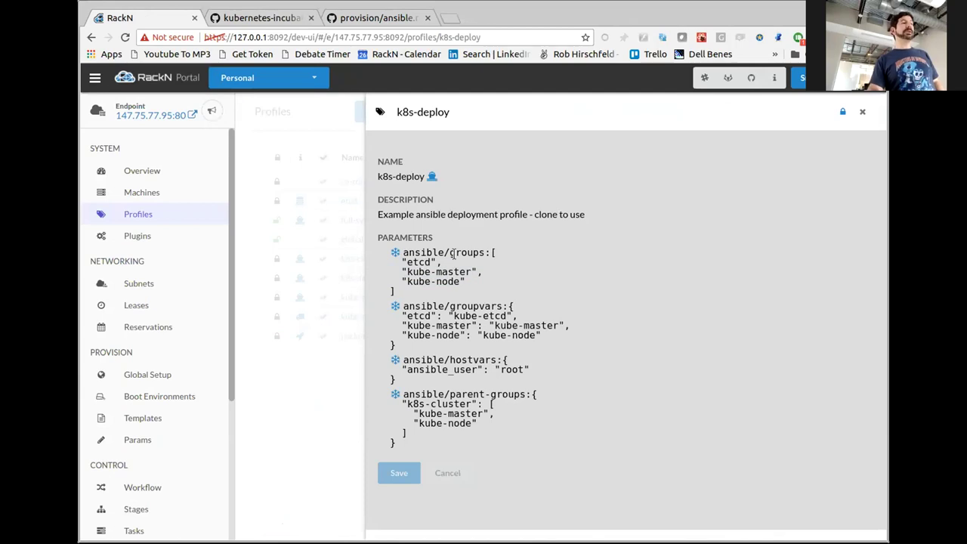
left_click_drag(399, 316, 561, 338)
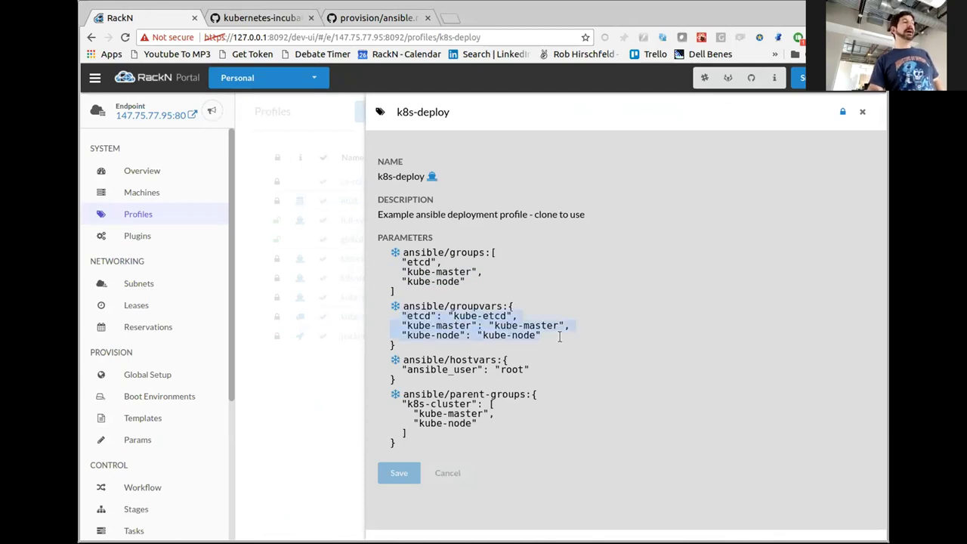
double_click(415, 317)
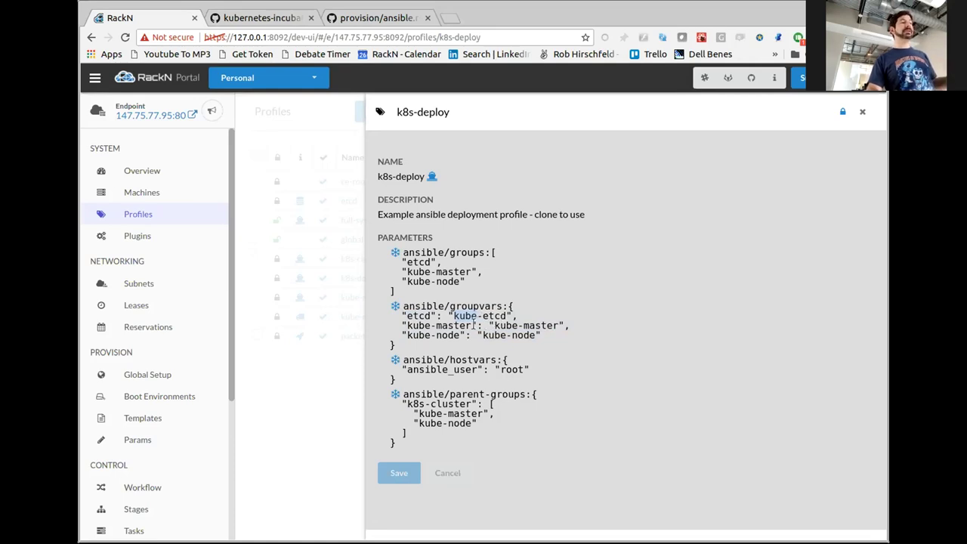
Highlight ansible/hostvars and the ansible/parent-groups k8s-cluster members, then groups and groupvars again.
left_click_drag(393, 359, 524, 375)
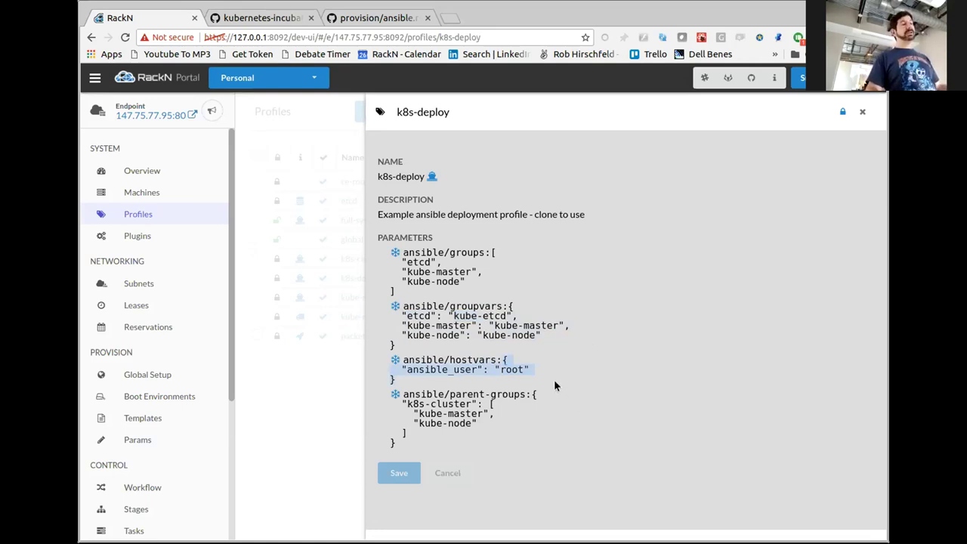
left_click(505, 367)
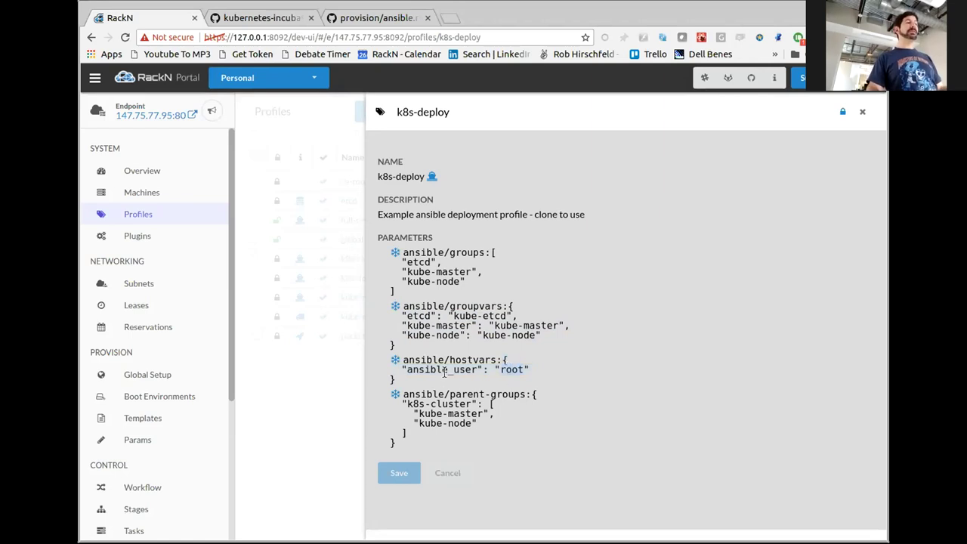
left_click_drag(405, 409, 469, 428)
left_click_drag(450, 394, 533, 389)
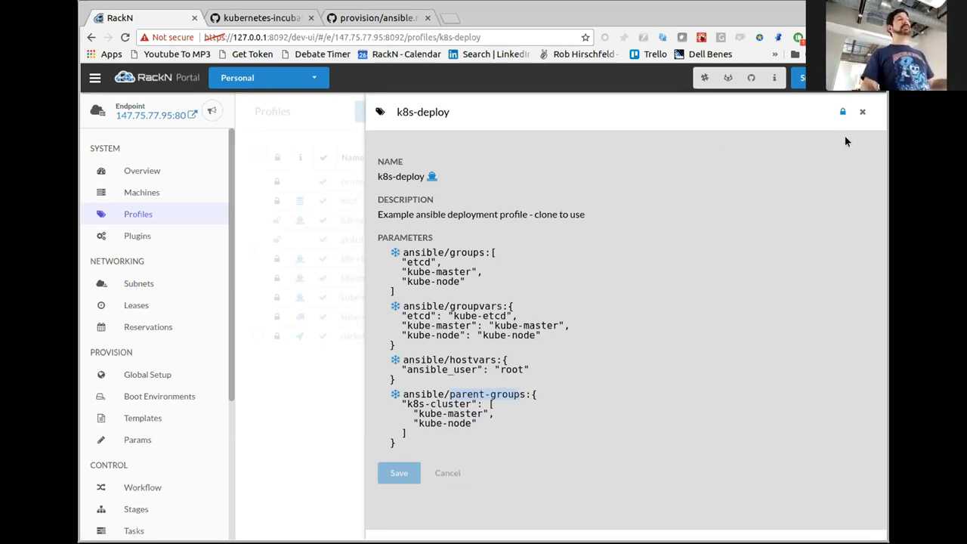
left_click_drag(395, 261, 491, 408)
left_click(643, 269)
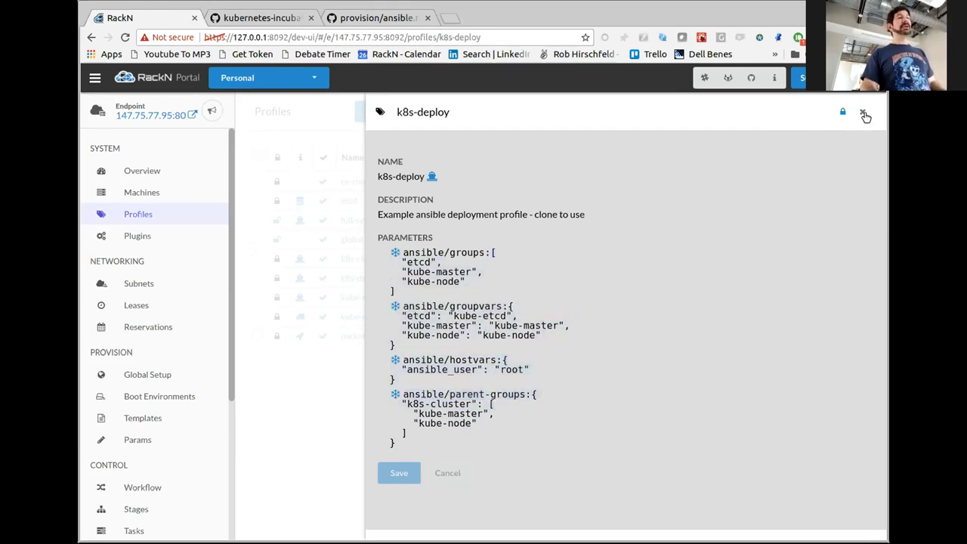
Close the profile details, select k8s-deploy in the list and clone it.
left_click(864, 114)
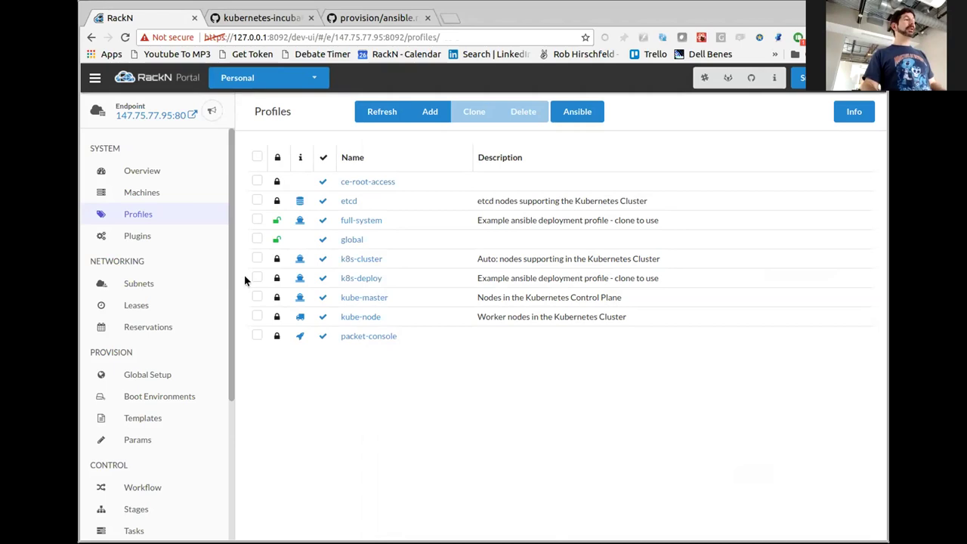
left_click(257, 277)
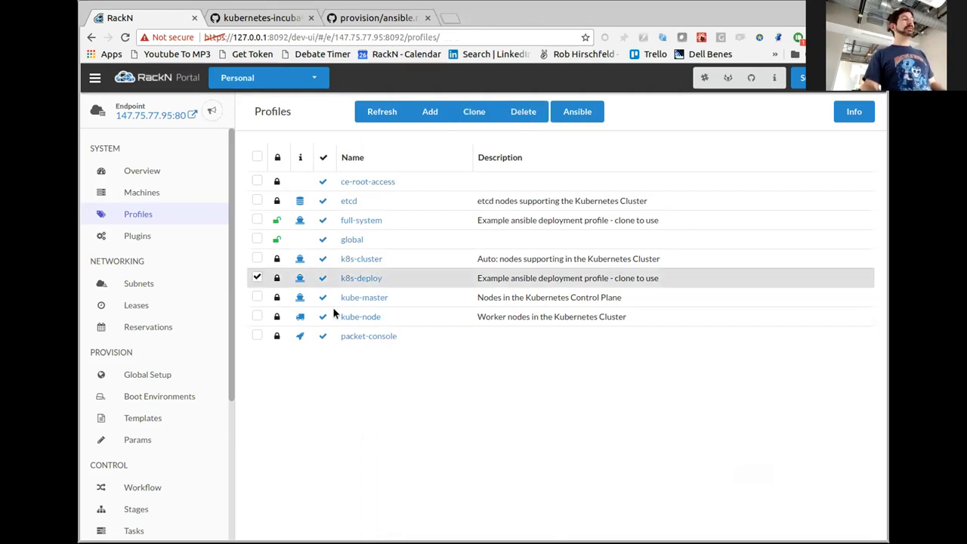
left_click(473, 113)
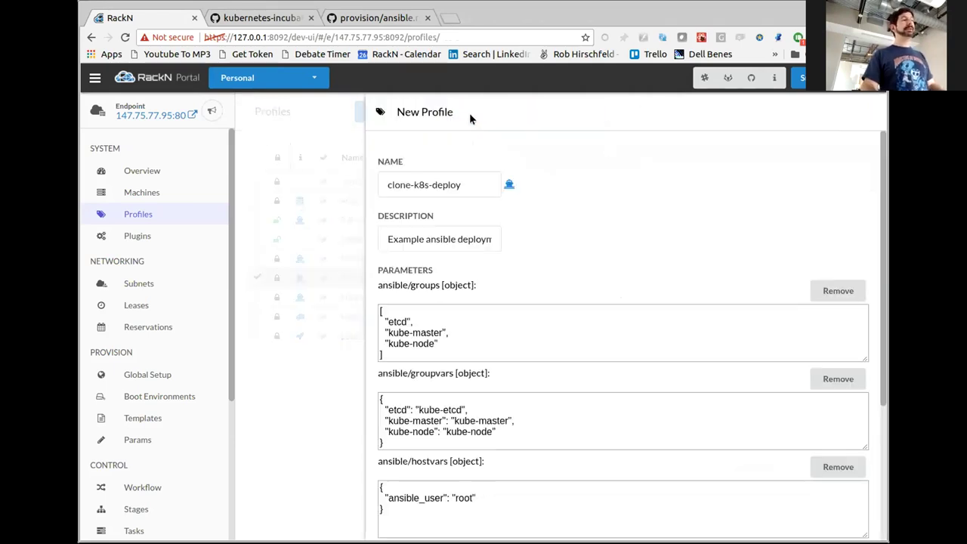
scroll(549, 313, "down", 1)
scroll(477, 294, "up", 1)
Rename the clone from clone-k8s-deploy to demo, review its parameters, and add it.
left_click(464, 184)
left_click_drag(465, 184, 358, 179)
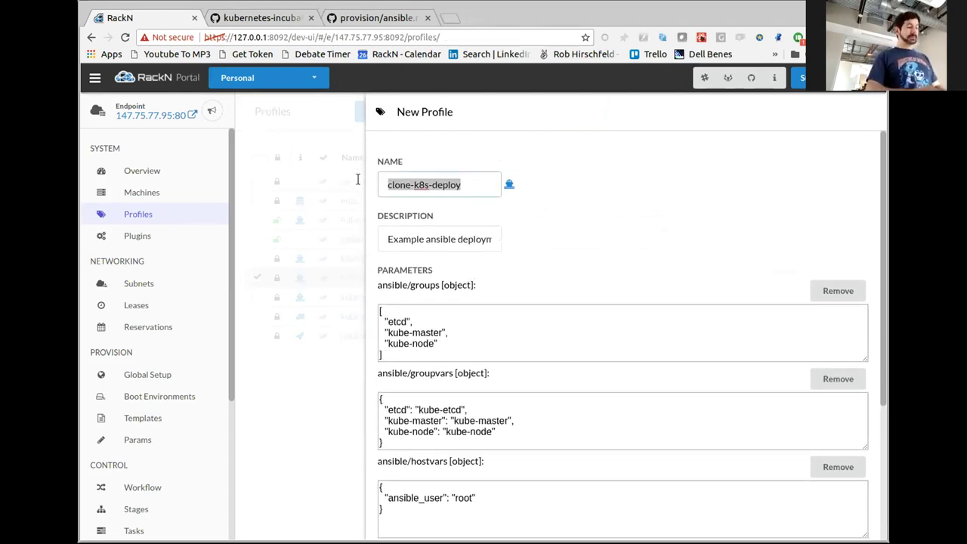
type("demo")
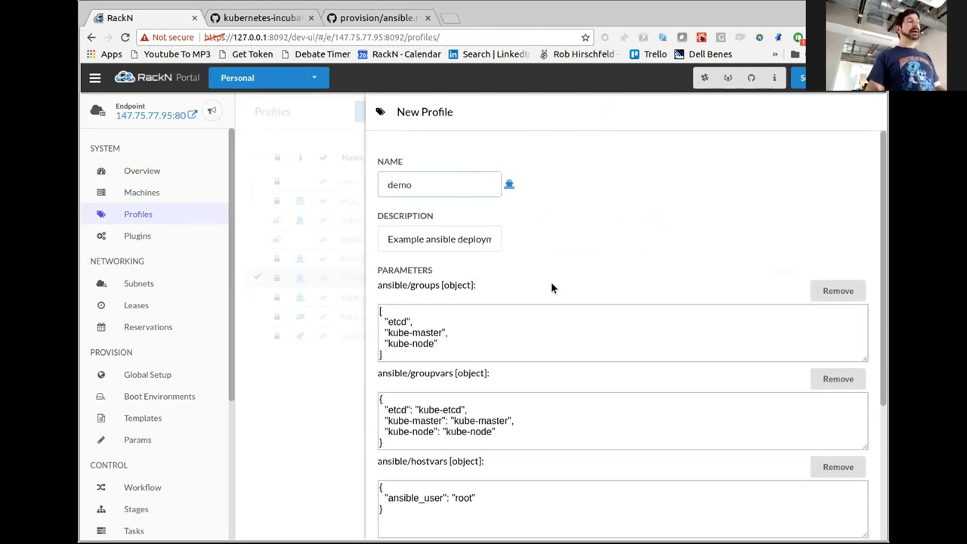
scroll(551, 287, "down", 1)
scroll(491, 250, "down", 1)
scroll(440, 207, "up", 1)
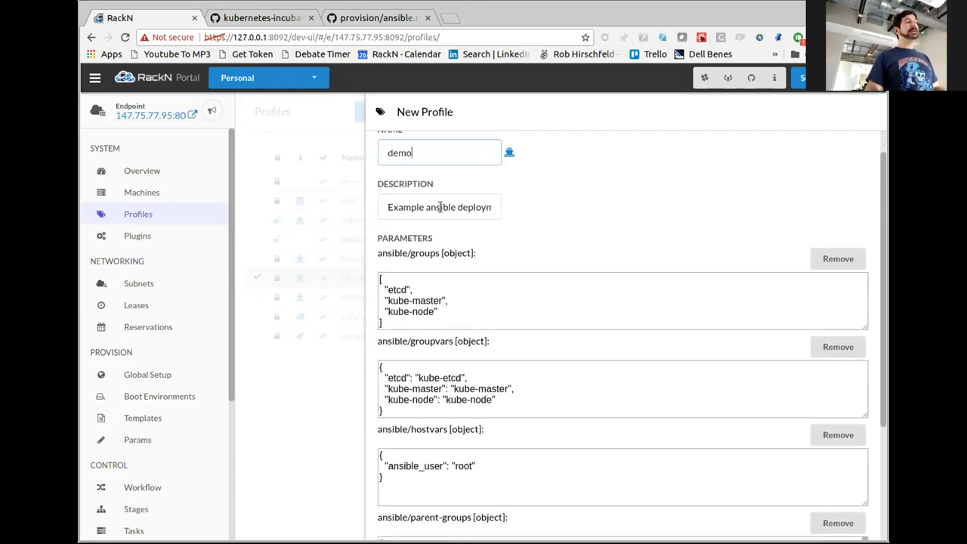
scroll(438, 210, "up", 1)
scroll(436, 217, "down", 1)
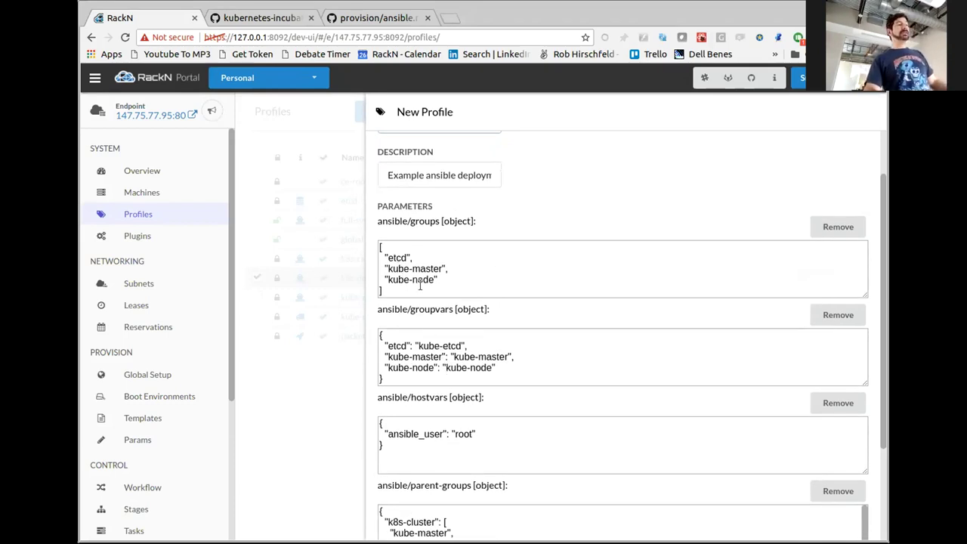
scroll(420, 285, "down", 2)
scroll(456, 354, "down", 2)
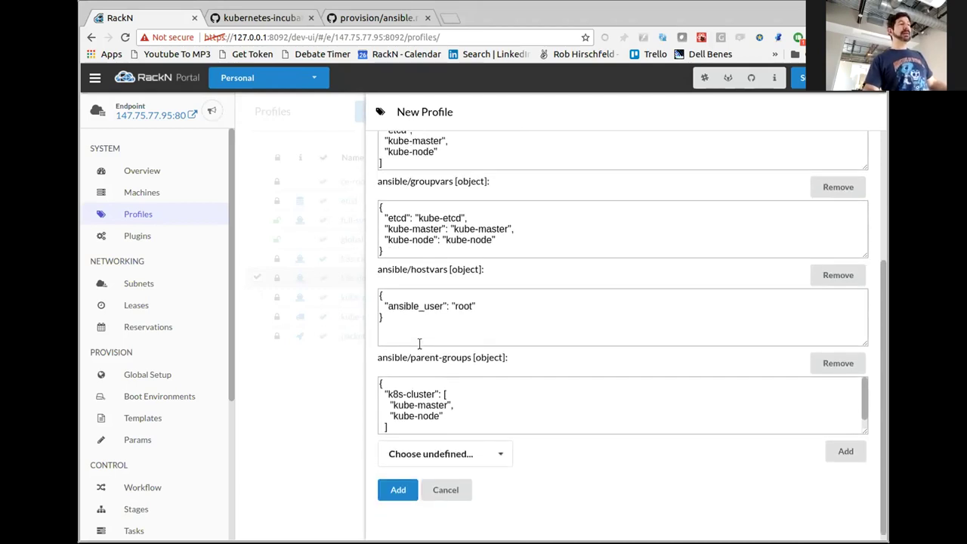
scroll(409, 430, "down", 1)
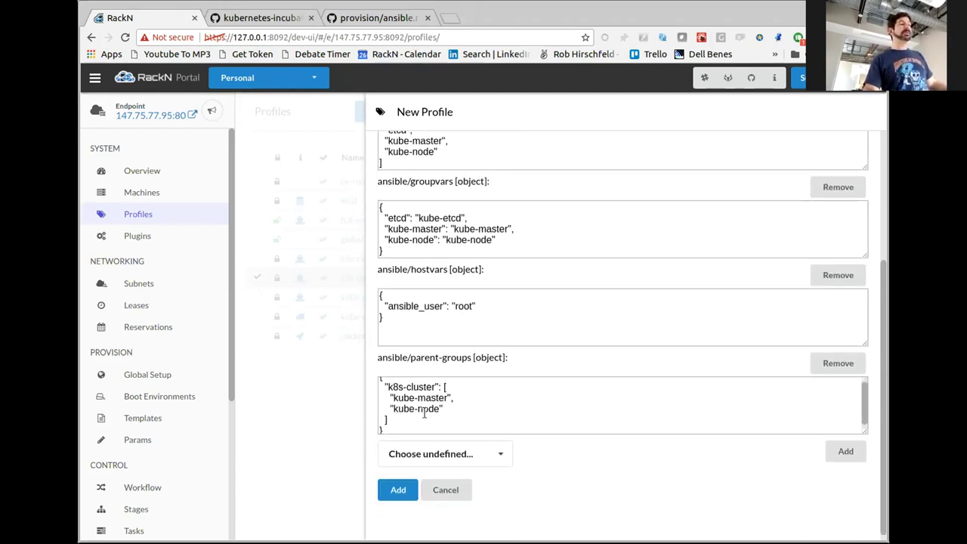
scroll(438, 393, "up", 1)
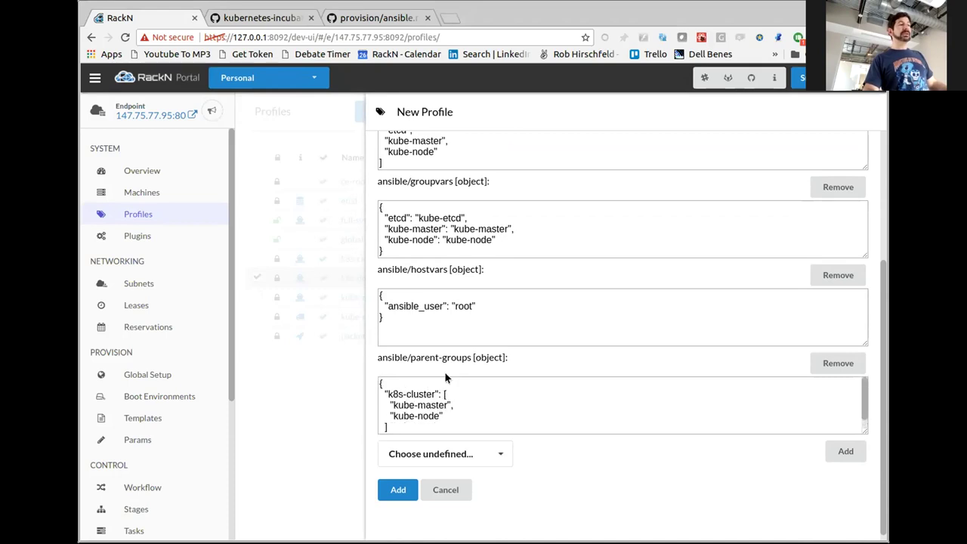
left_click(411, 485)
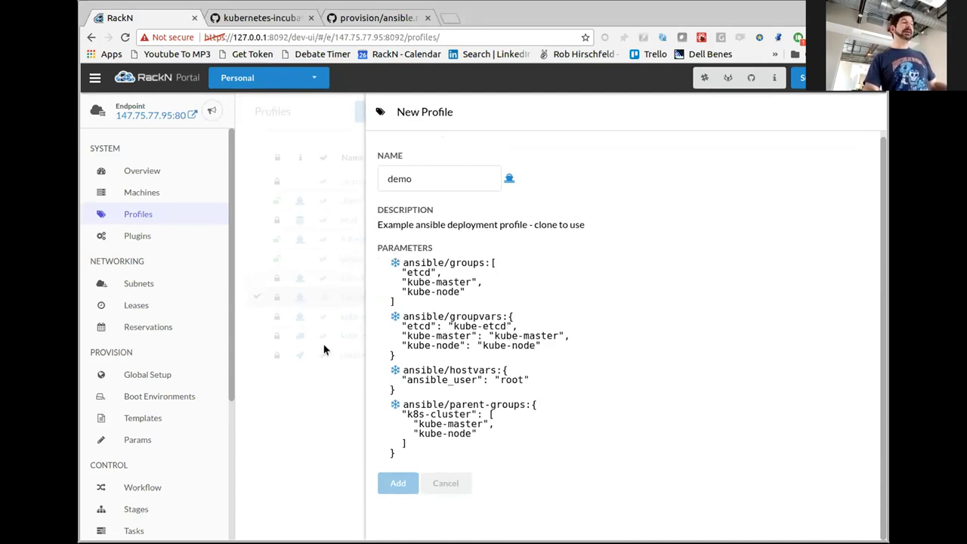
left_click(138, 195)
Bring up the Ansible Inventory Grid from Profiles and load it for the demo profile.
left_click(139, 214)
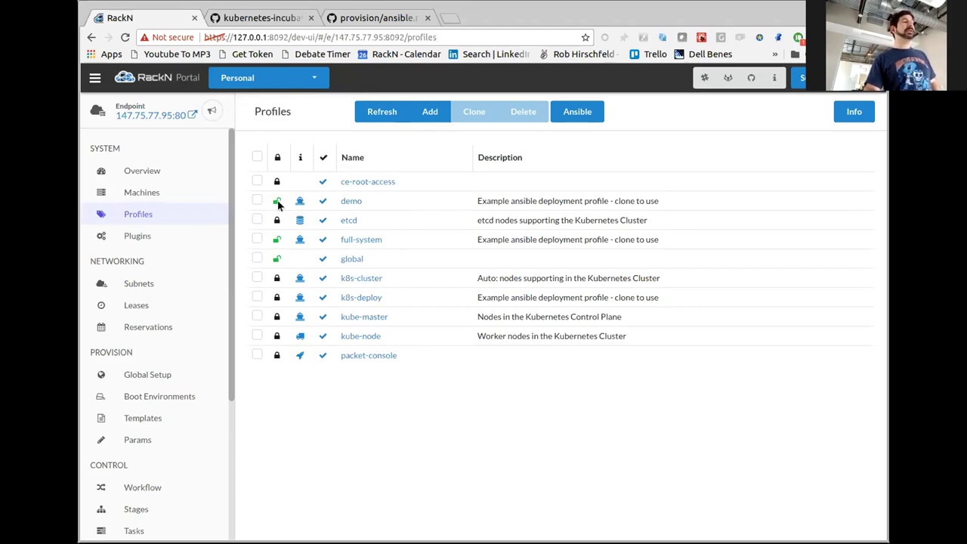
left_click(570, 113)
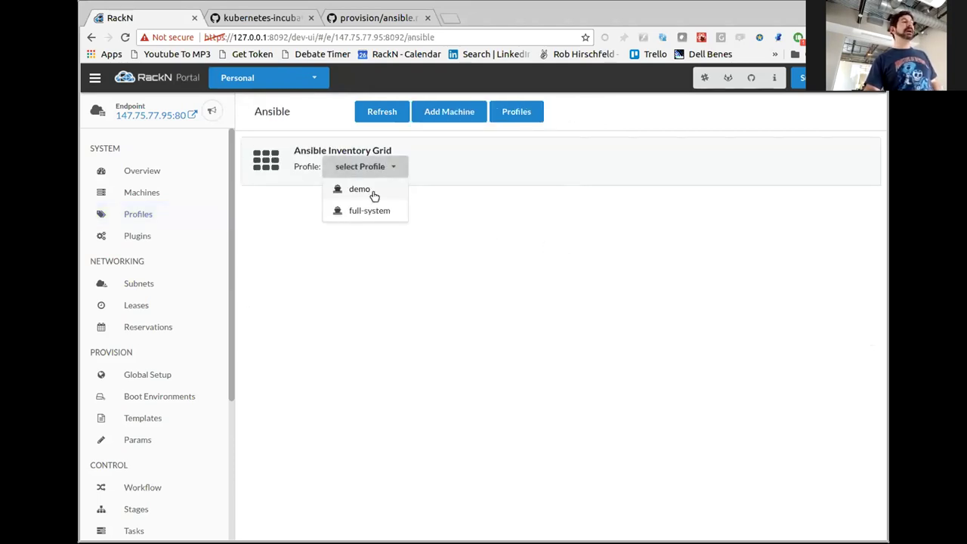
mouse_move(369, 170)
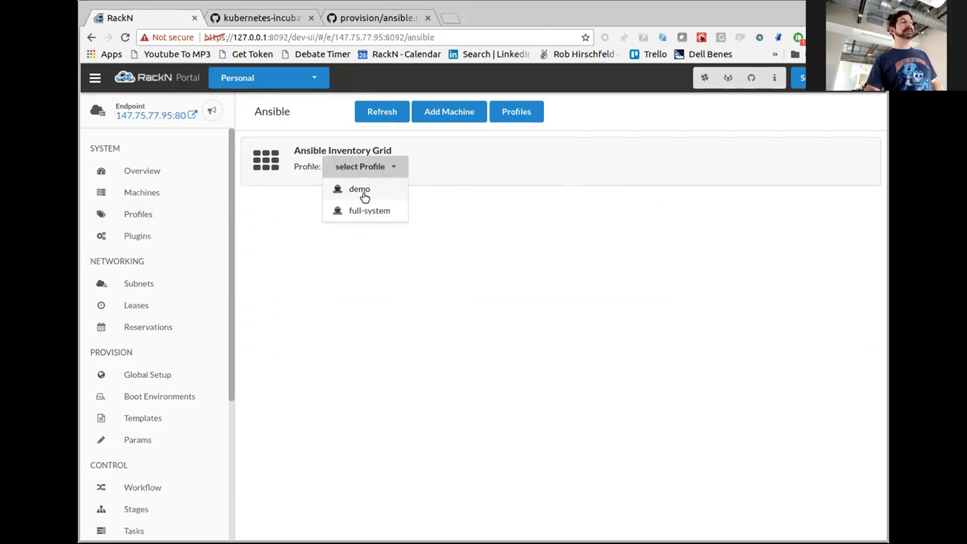
left_click(356, 194)
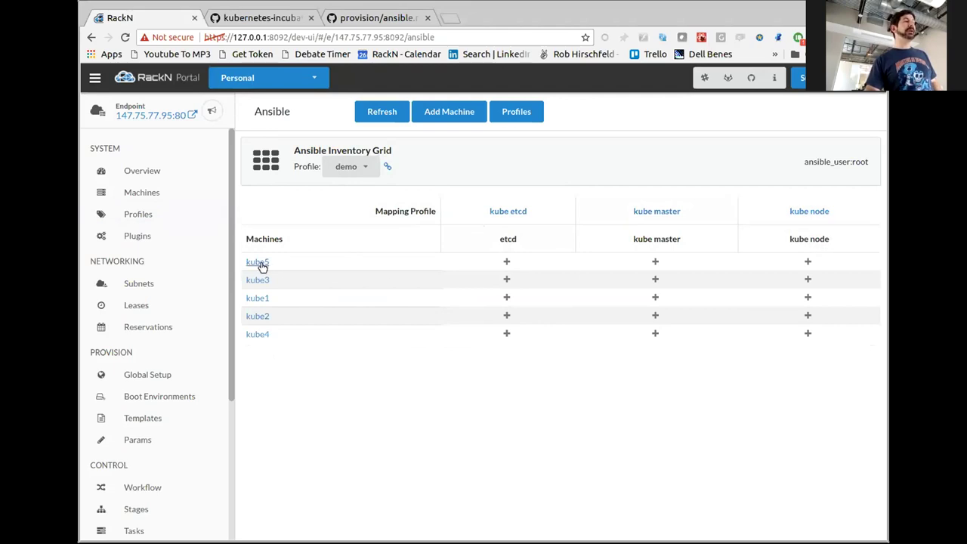
Assign kube1 to etcd and kube master, and kube2 and kube3 to kube node.
left_click(507, 298)
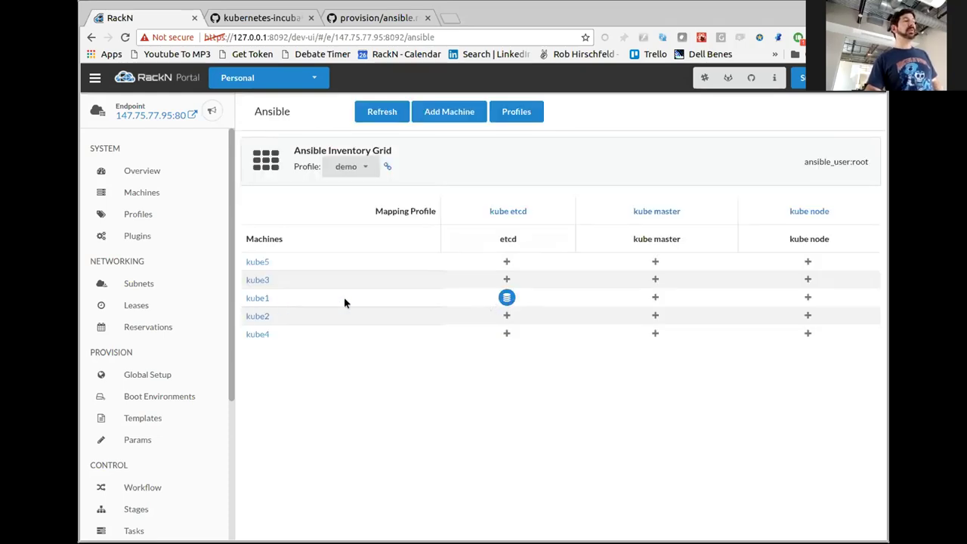
left_click(655, 298)
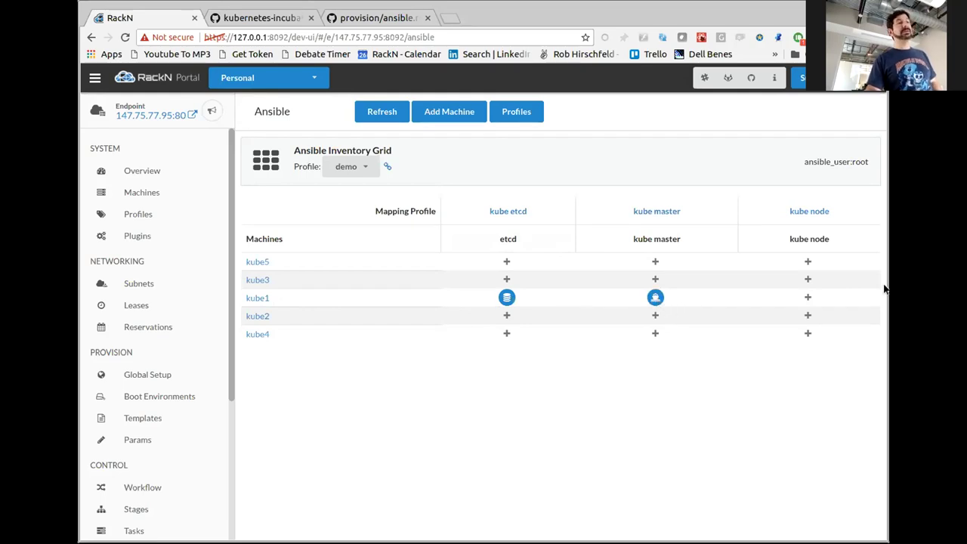
left_click(808, 317)
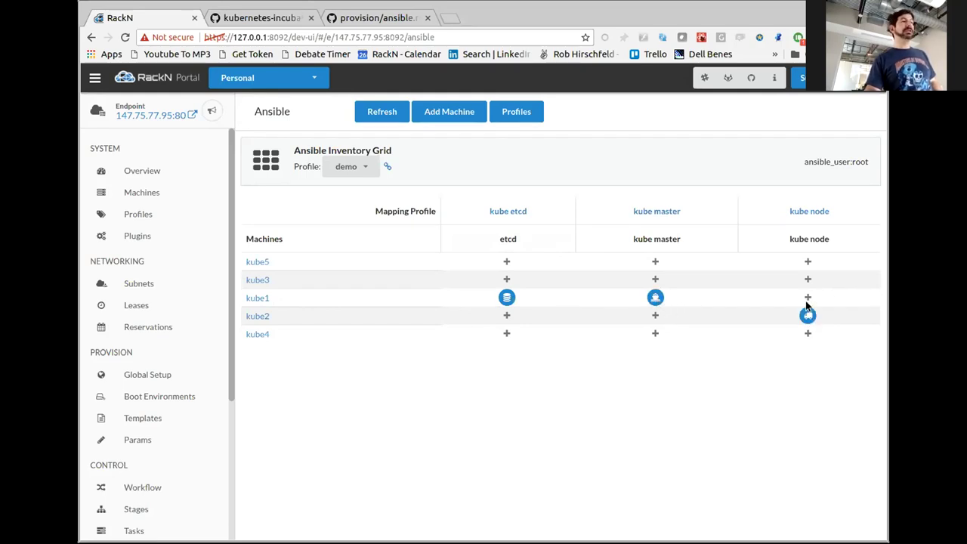
left_click(809, 280)
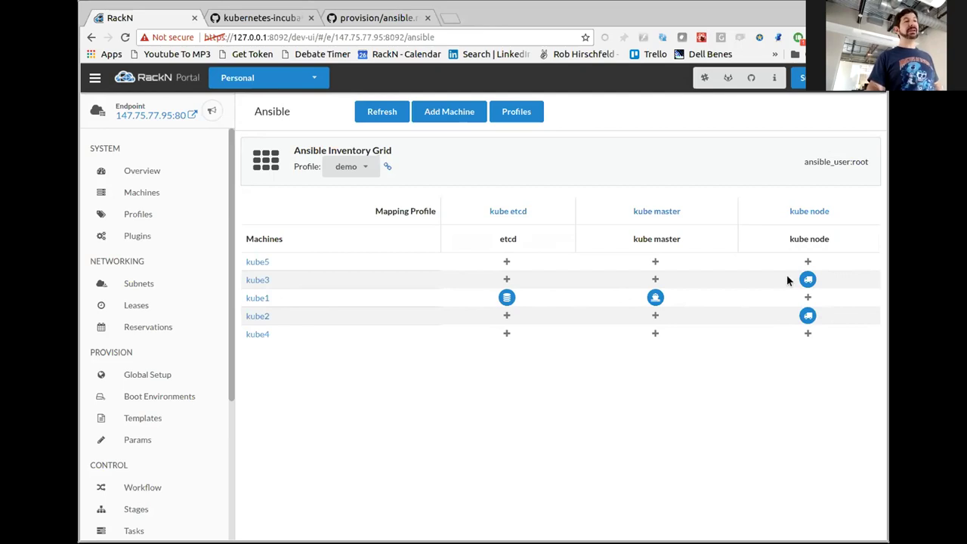
left_click(351, 166)
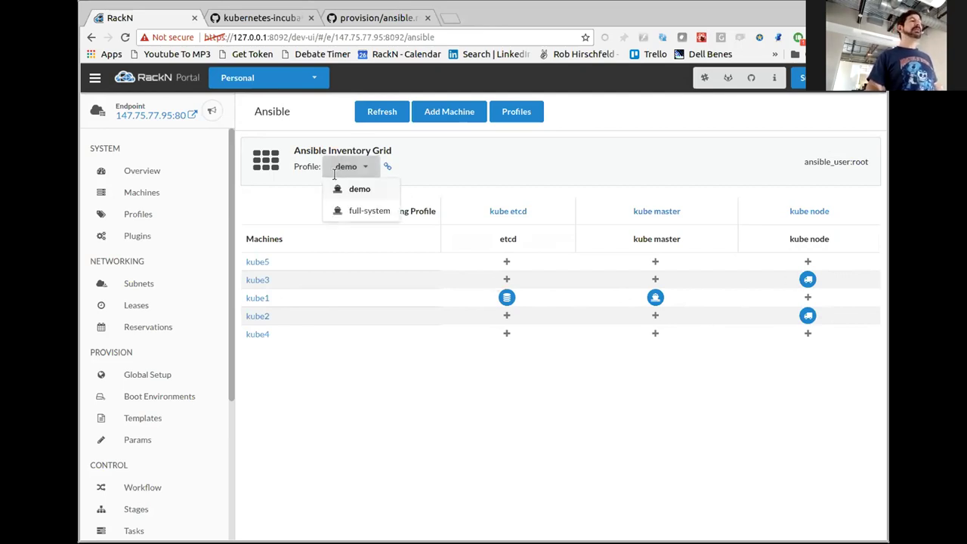
On the full-system profile grid, remove kube1, kube2 and kube3 from the kube node group.
left_click(353, 213)
left_click(354, 214)
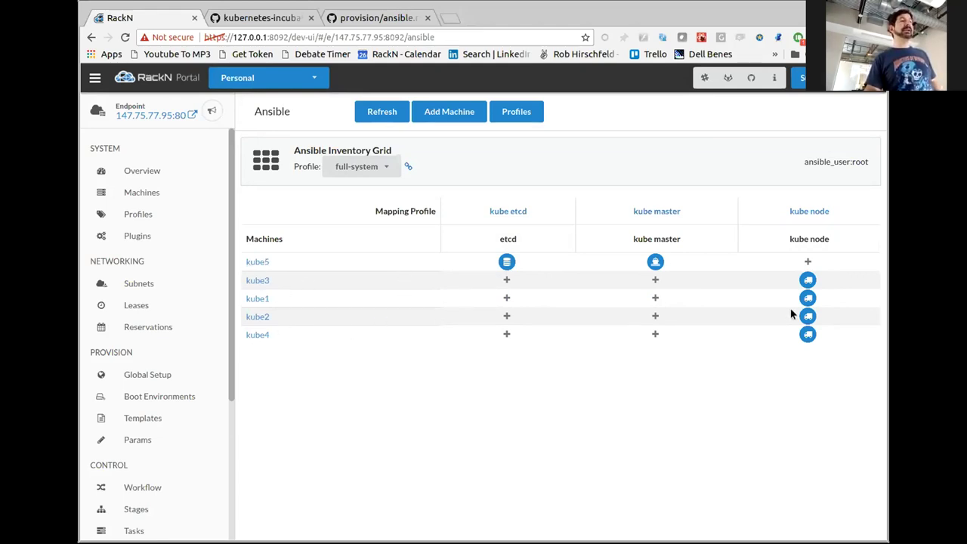
left_click(808, 281)
left_click(807, 297)
left_click(809, 316)
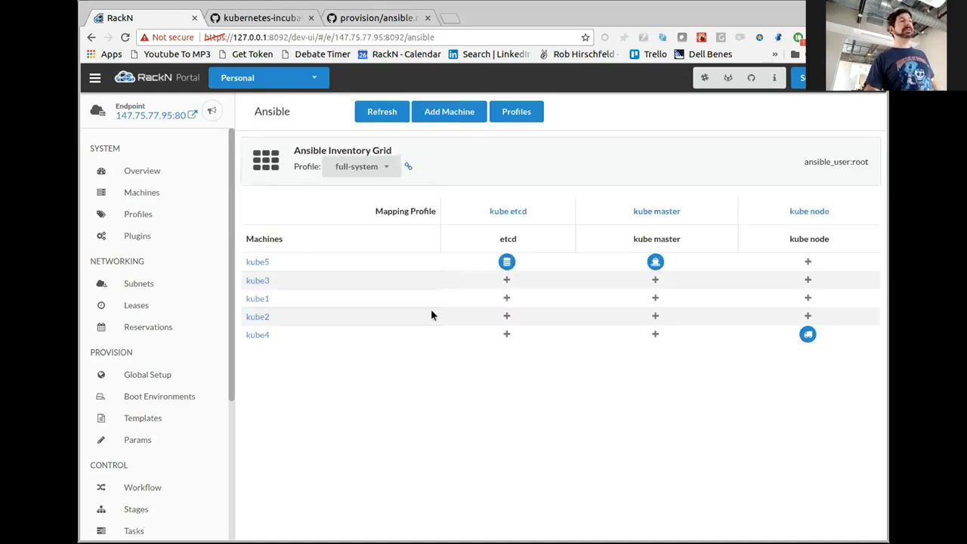
Switch the Ansible Inventory Grid's Profile dropdown back to demo.
left_click(362, 166)
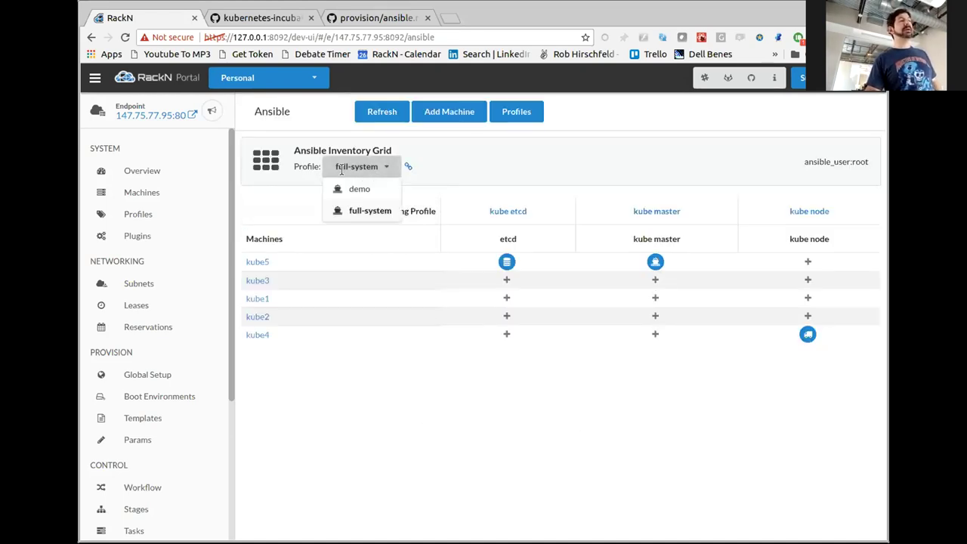
left_click(386, 167)
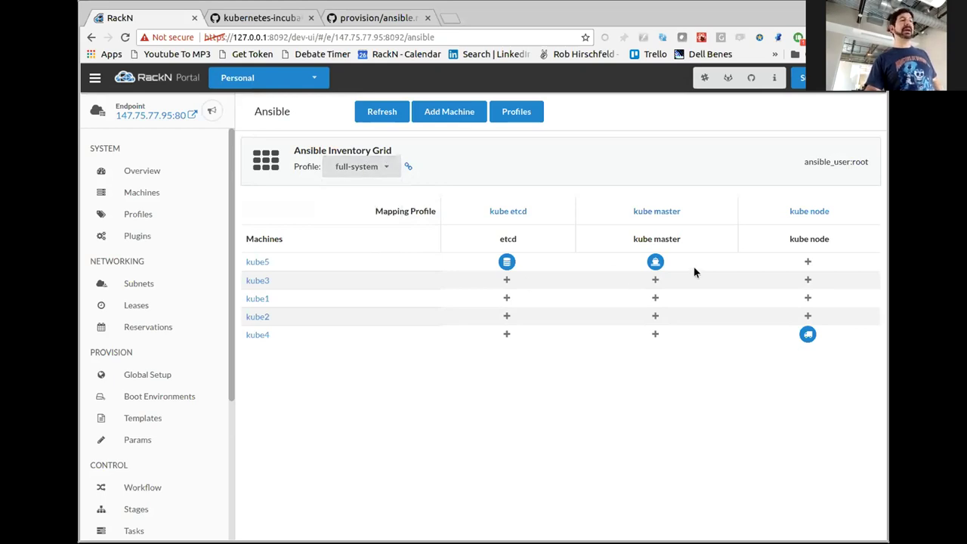
left_click(367, 168)
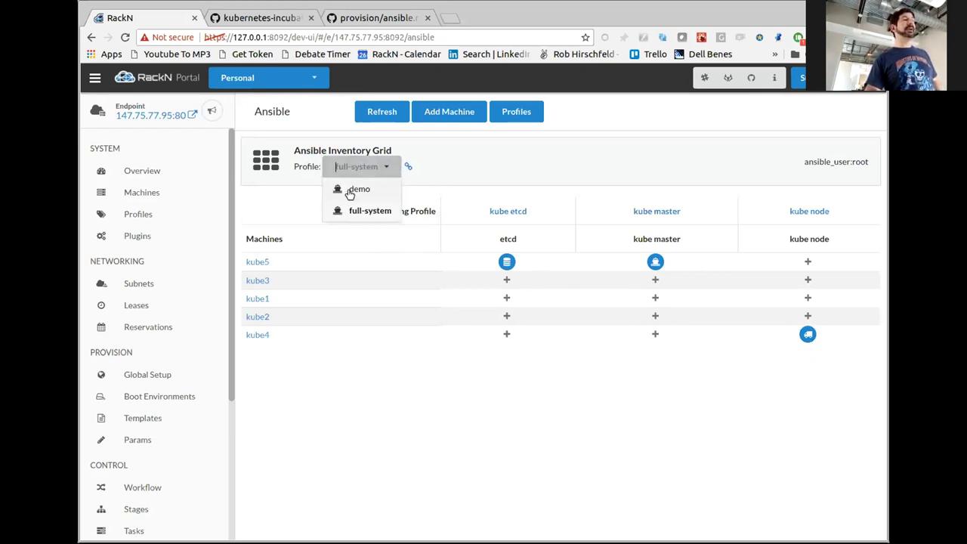
left_click(359, 189)
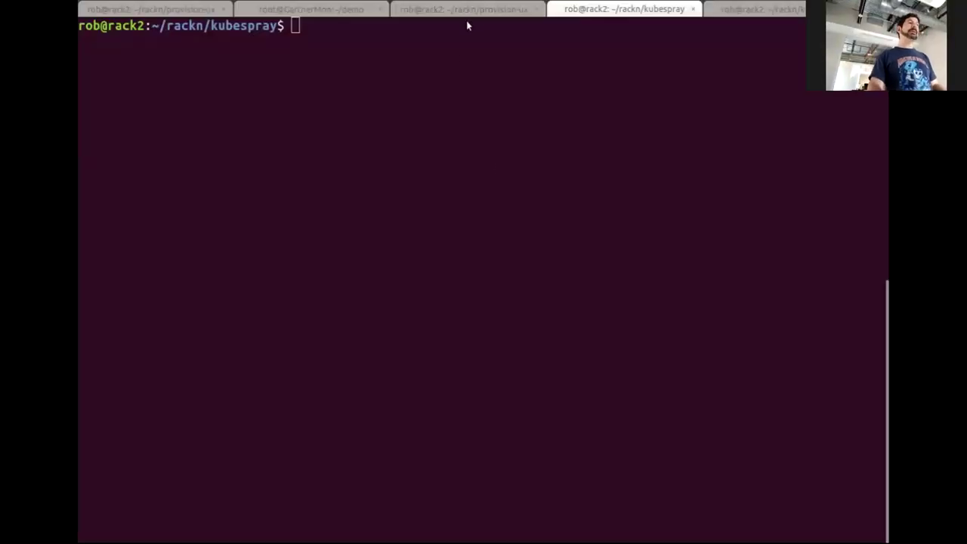
Run ls in the kubespray directory and highlight inventory.py in the listing.
left_click(492, 346)
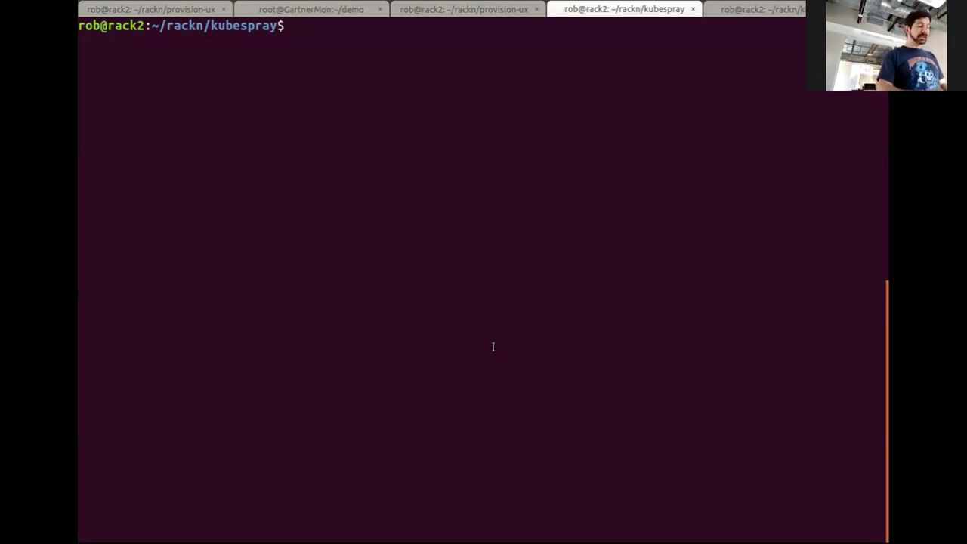
type("ls")
key("Return")
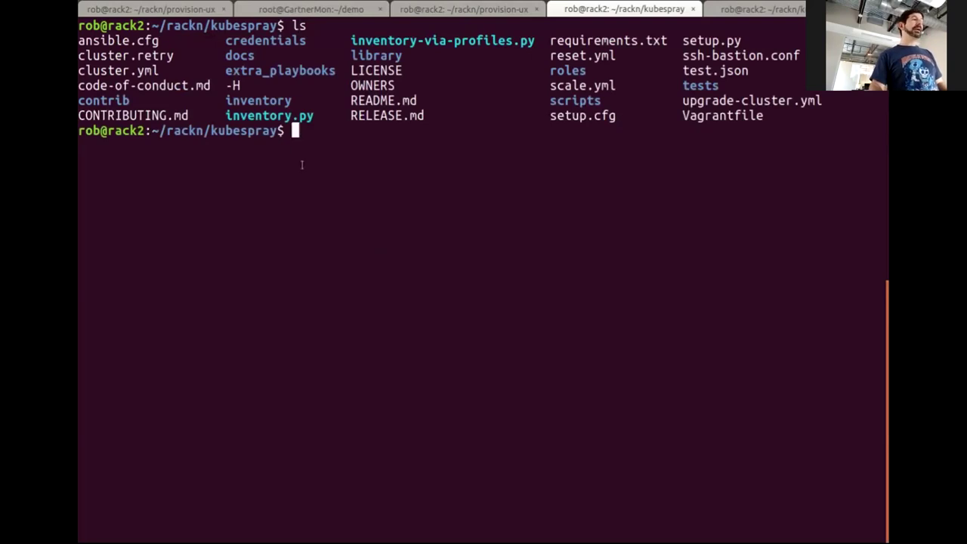
left_click_drag(219, 115, 329, 116)
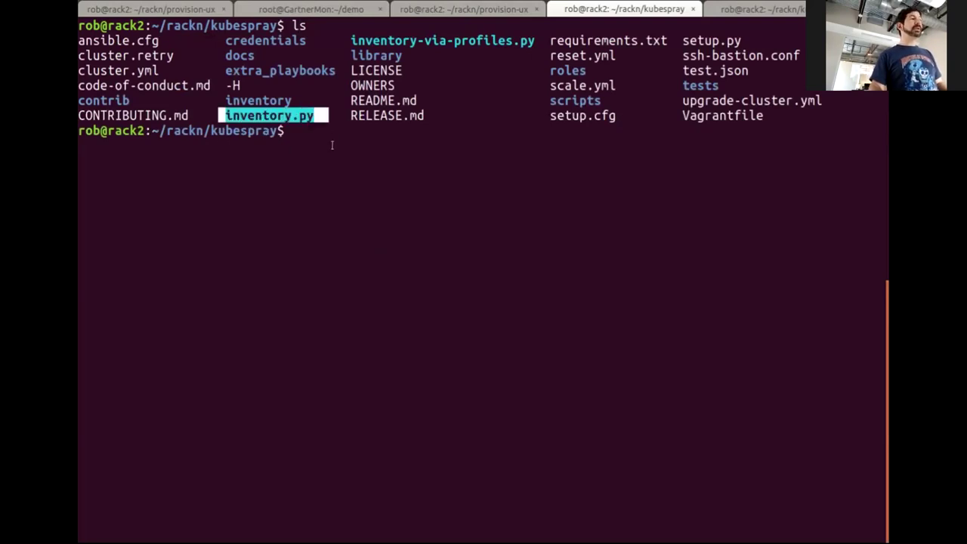
left_click(229, 143)
left_click_drag(231, 141, 321, 140)
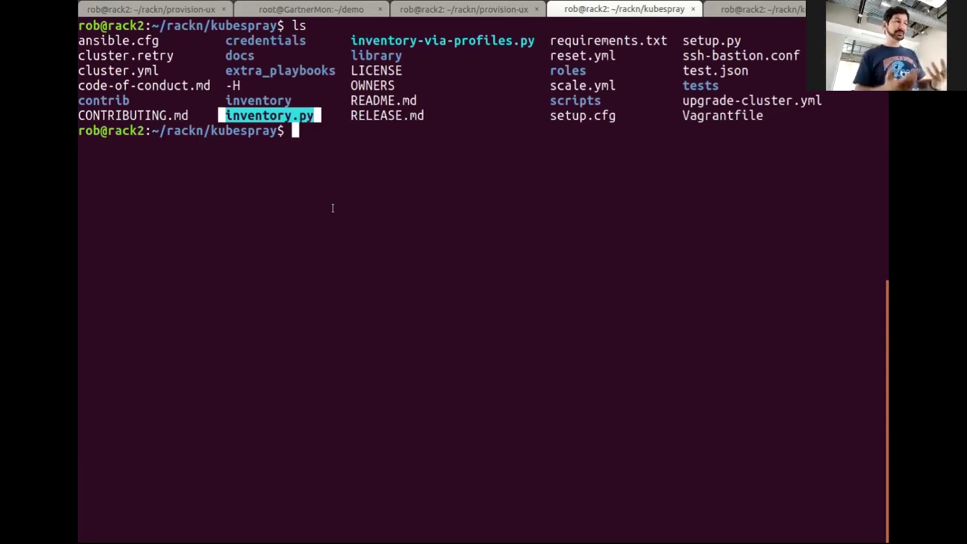
left_click(332, 208)
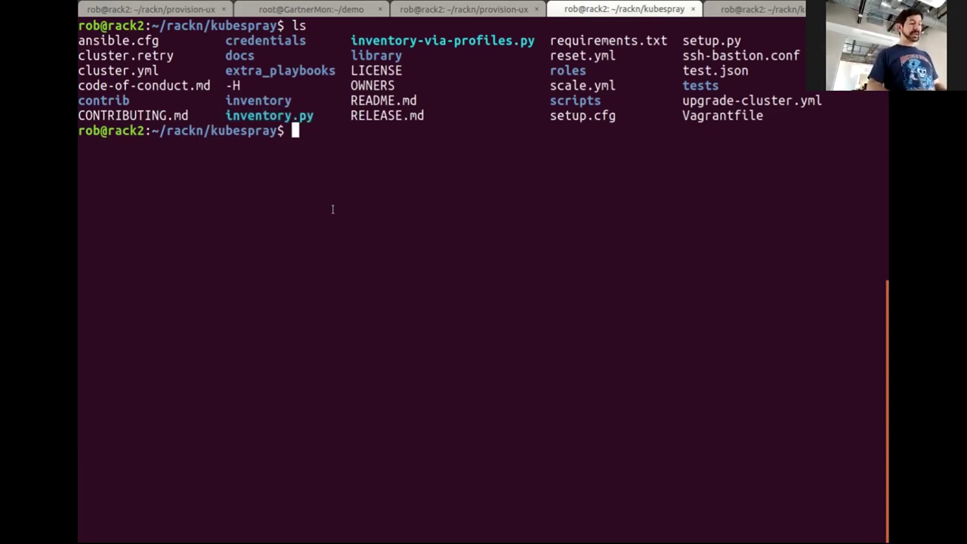
Start and erase partial ls and ./in commands at the terminal prompt.
type("ls")
key("BackSpace")
key("BackSpace")
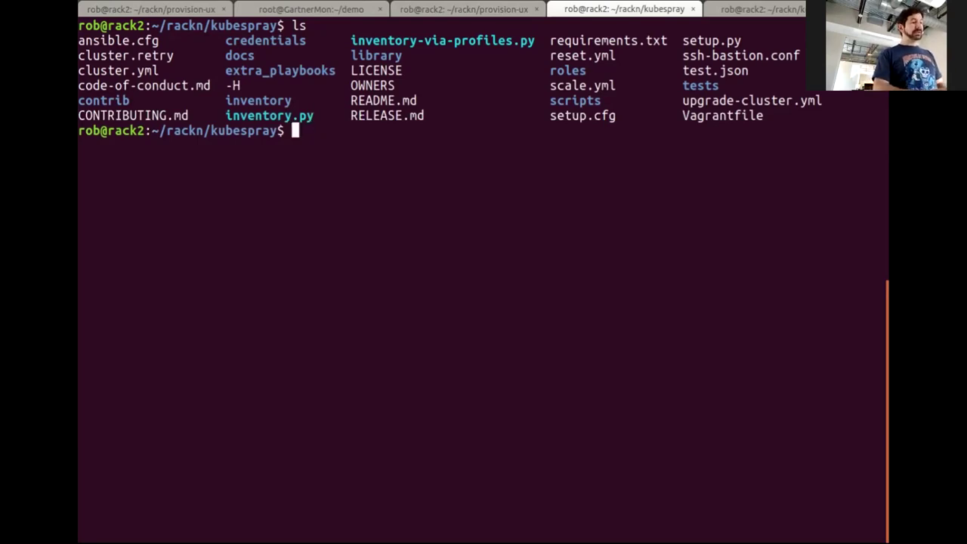
type("./in")
key("BackSpace")
key("BackSpace")
key("BackSpace")
key("BackSpace")
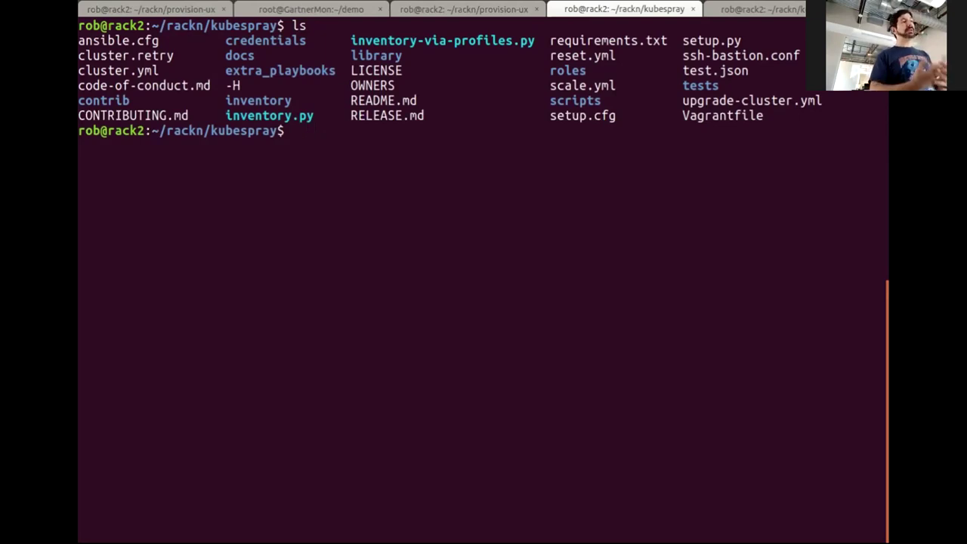
type("R")
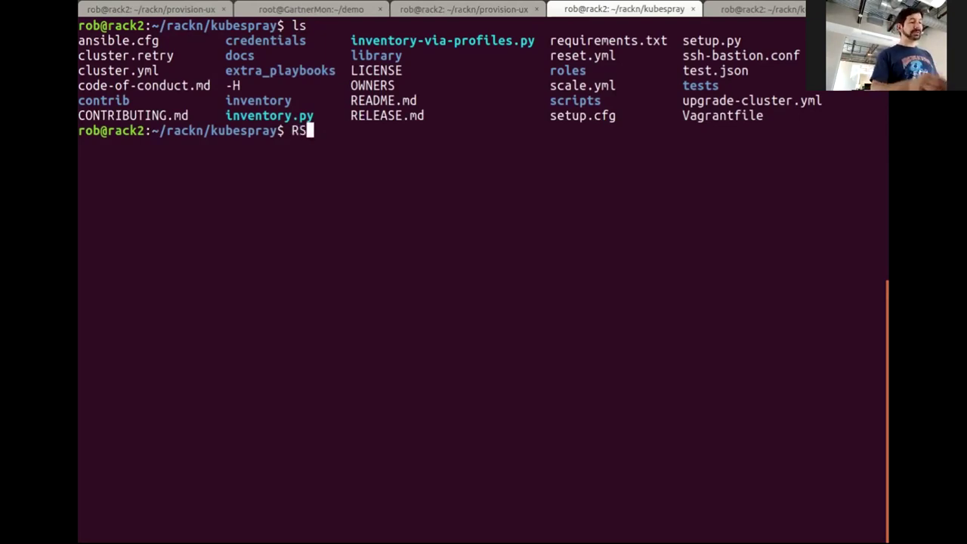
key("BackSpace")
type("export")
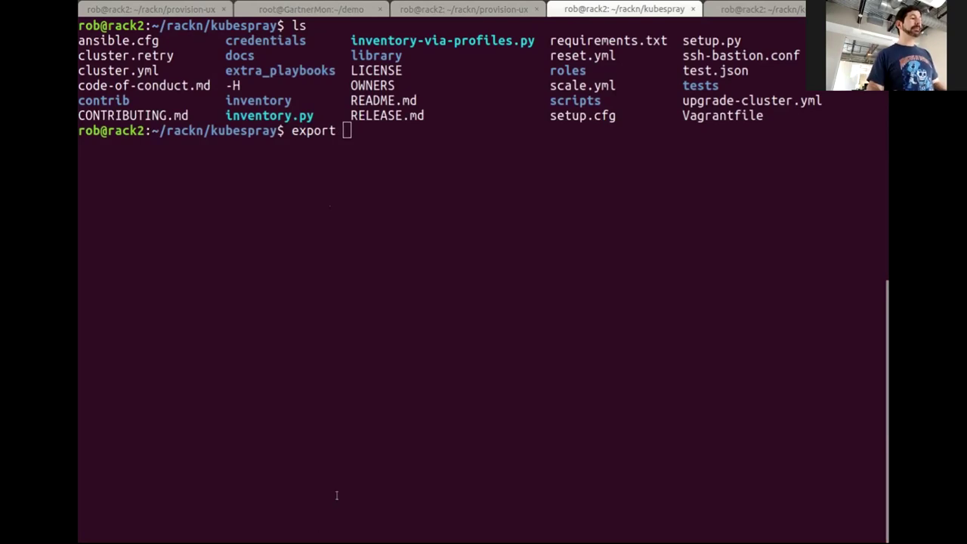
type("RS_ENDPOINT=https://147.75.77.95:80")
key("Return")
key("Return")
key("Up")
key("BackSpace")
type("92")
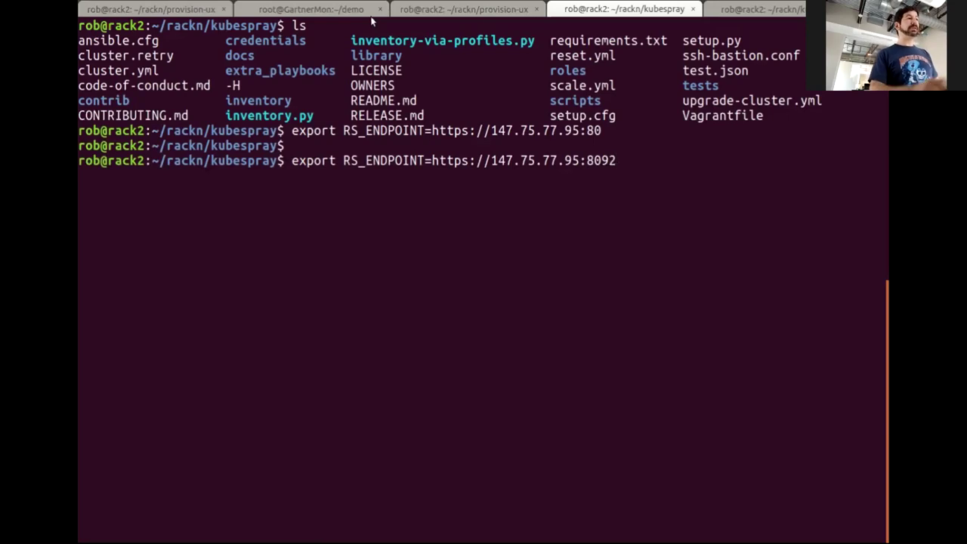
key("Return")
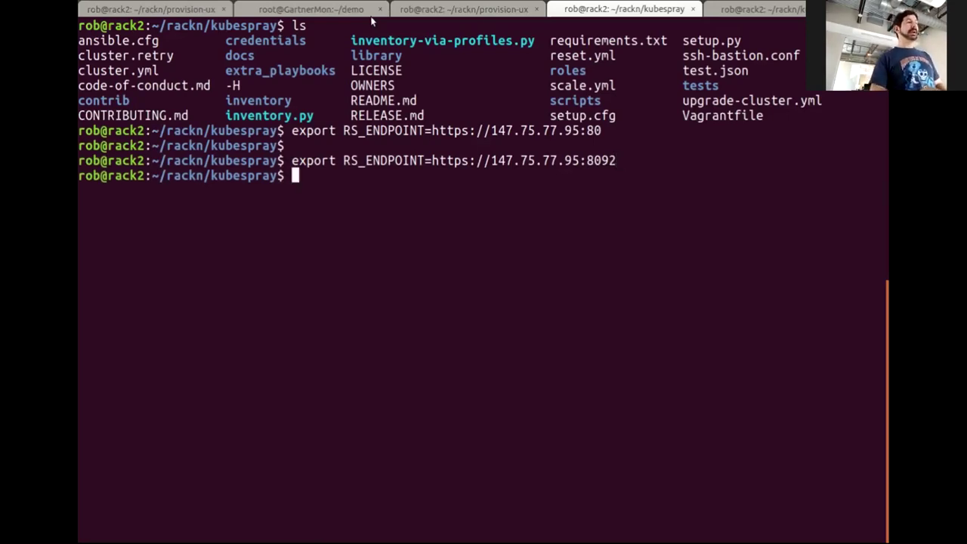
Export RS_PROFILE=demo, fixing the misspelled variable name.
type("es")
key("BackSpace")
type("xport ")
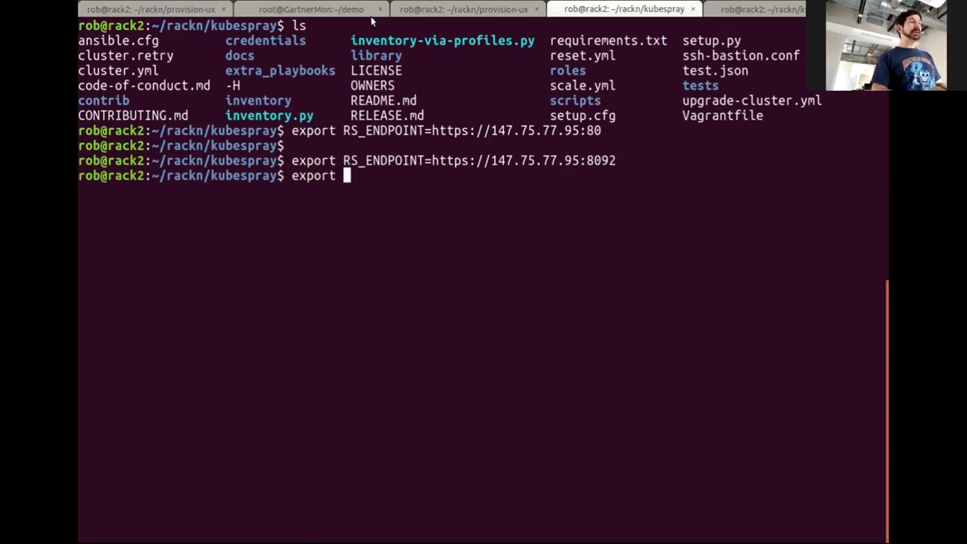
type("RS_")
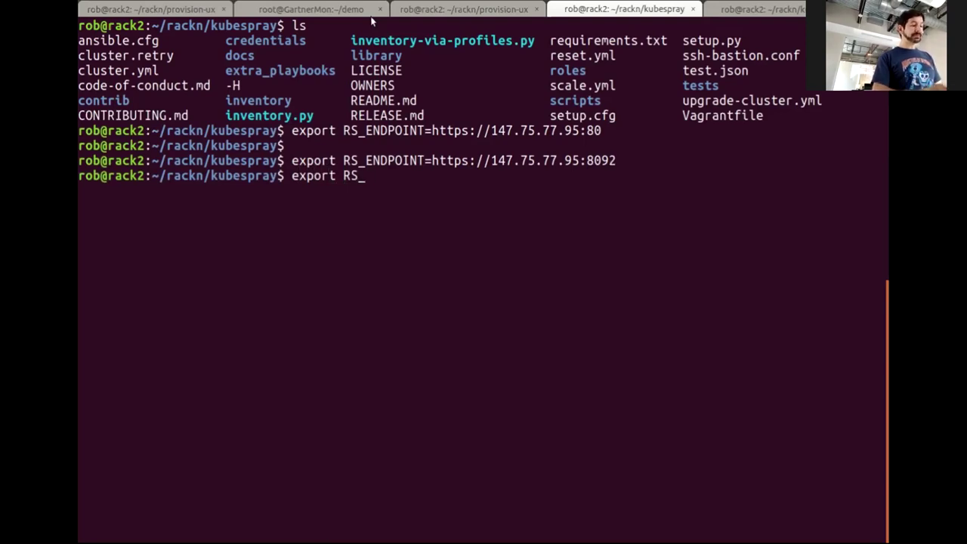
type("PROFILE")
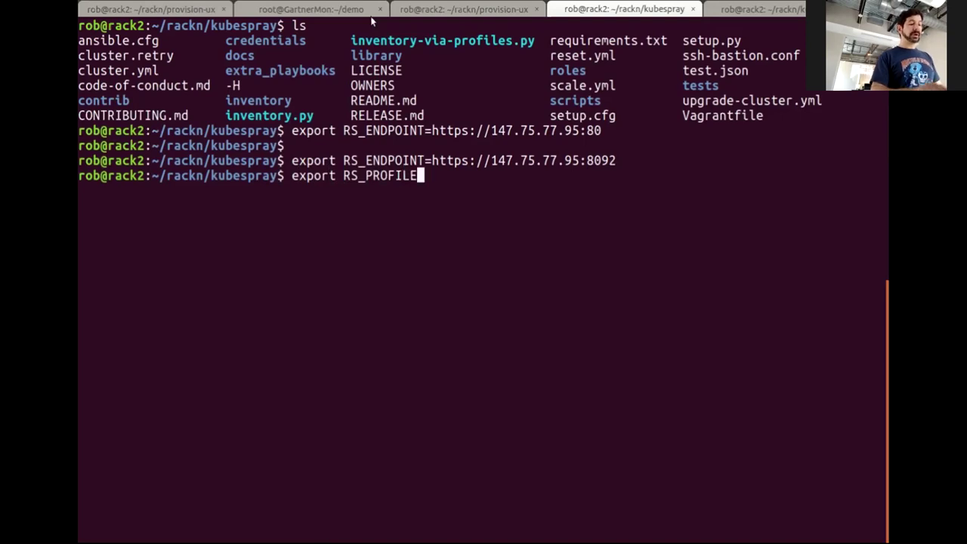
type("=demo")
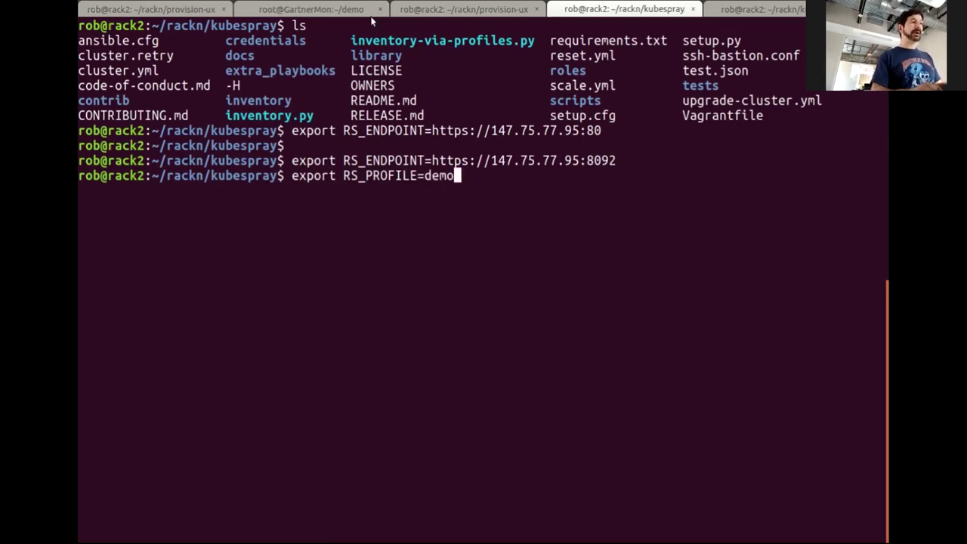
key("Return")
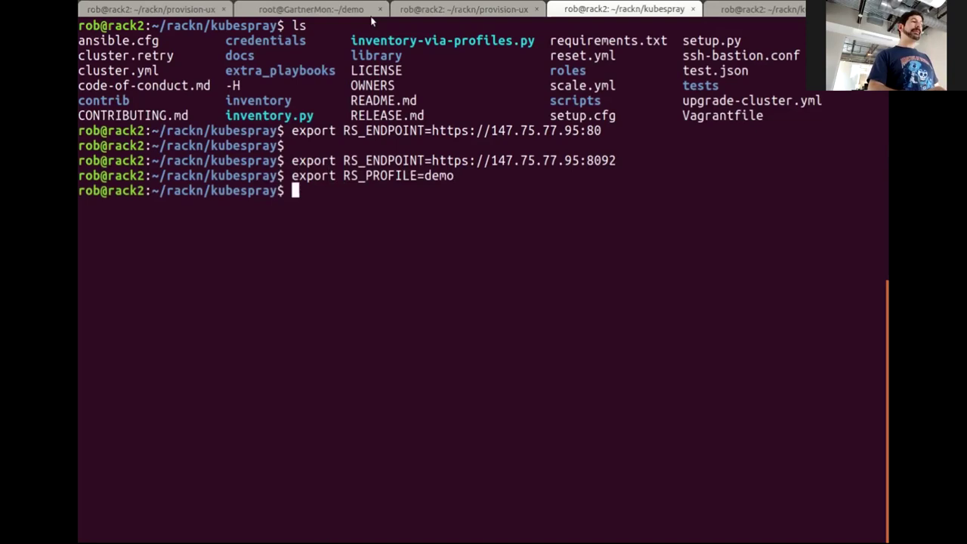
type("./inventory")
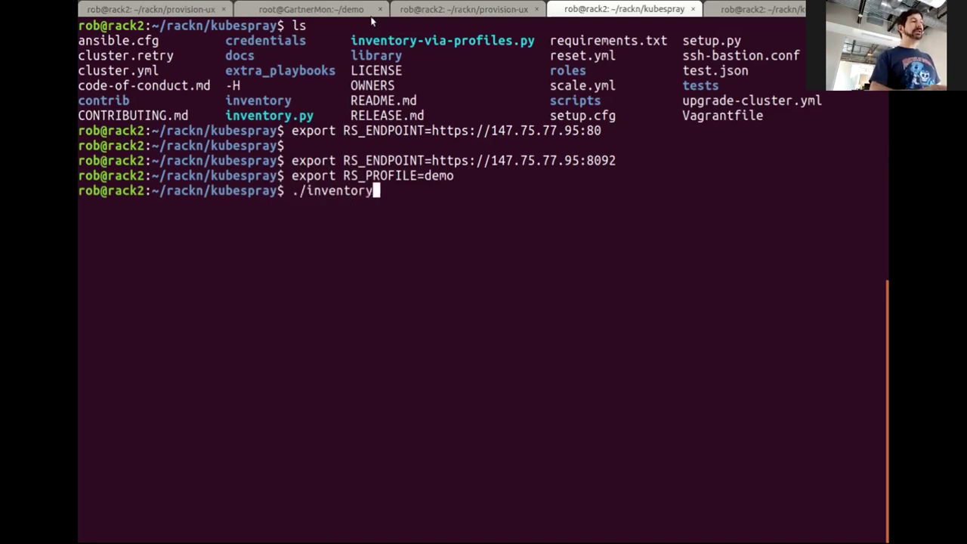
type(".py | ")
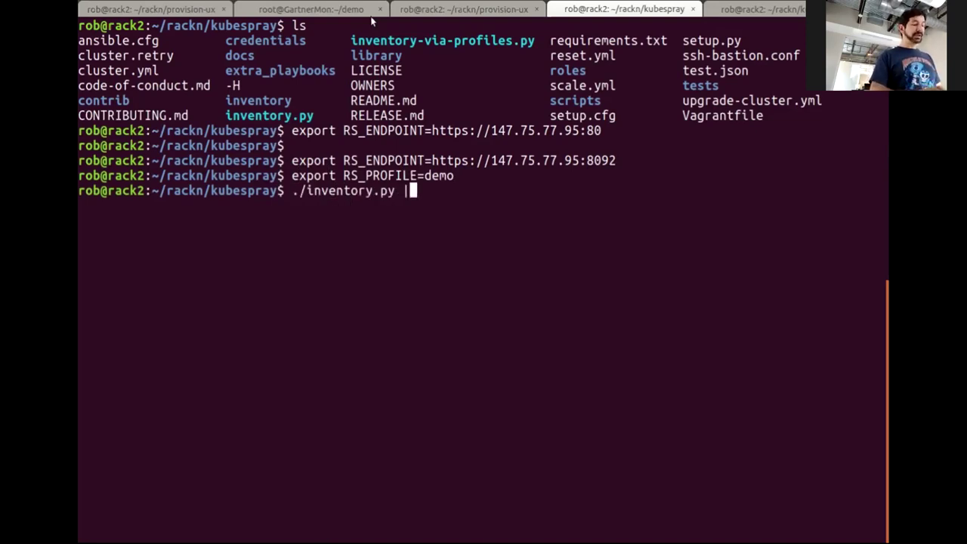
type("jq")
key("Return")
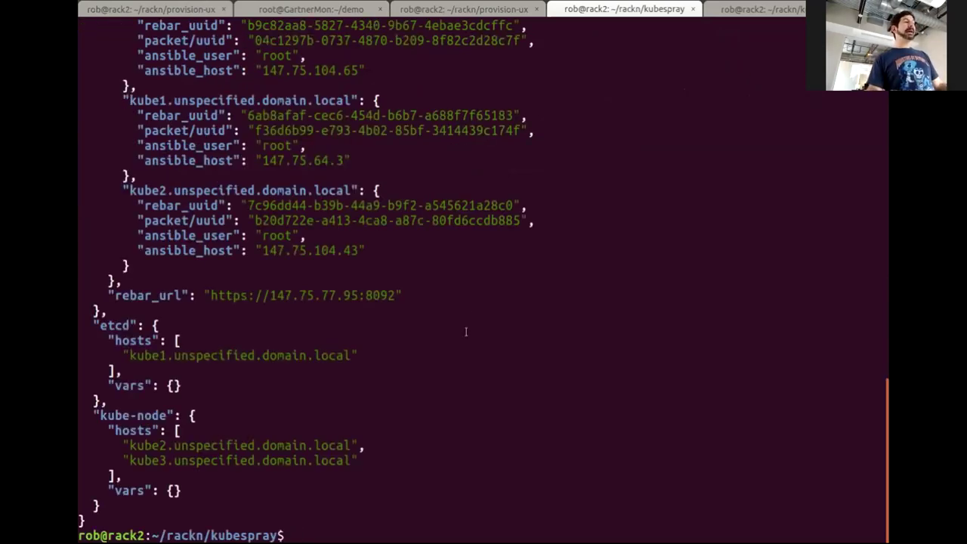
scroll(465, 331, "up", 8)
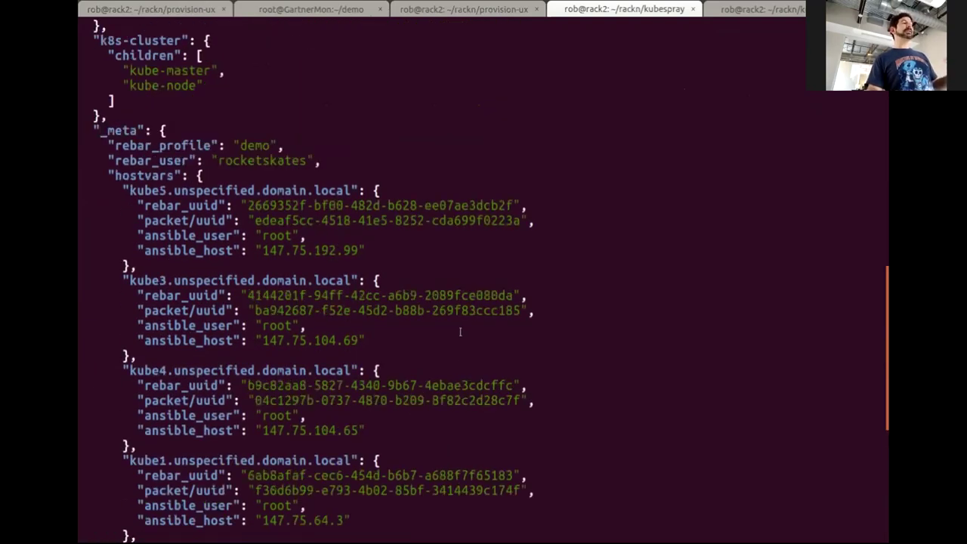
scroll(460, 331, "up", 4)
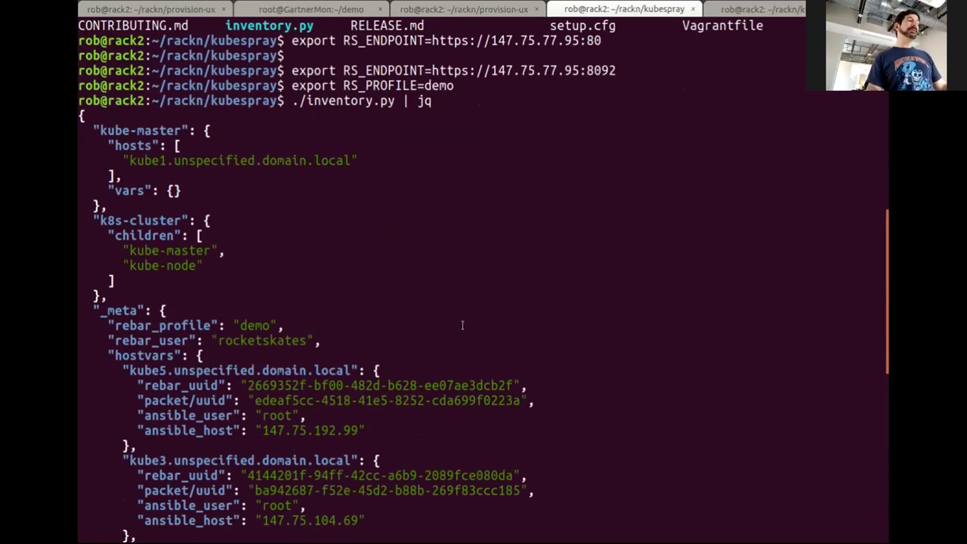
scroll(463, 325, "up", 2)
scroll(462, 323, "down", 2)
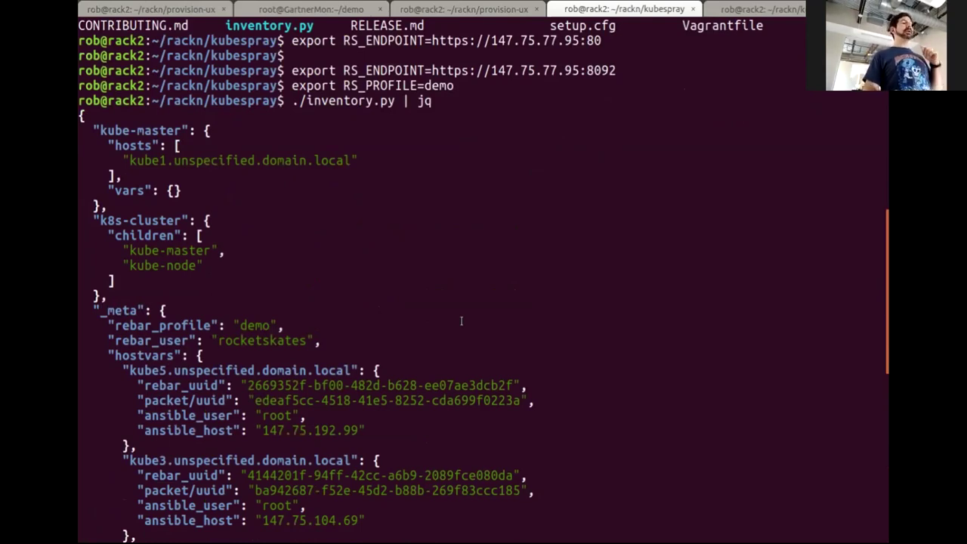
scroll(461, 321, "down", 2)
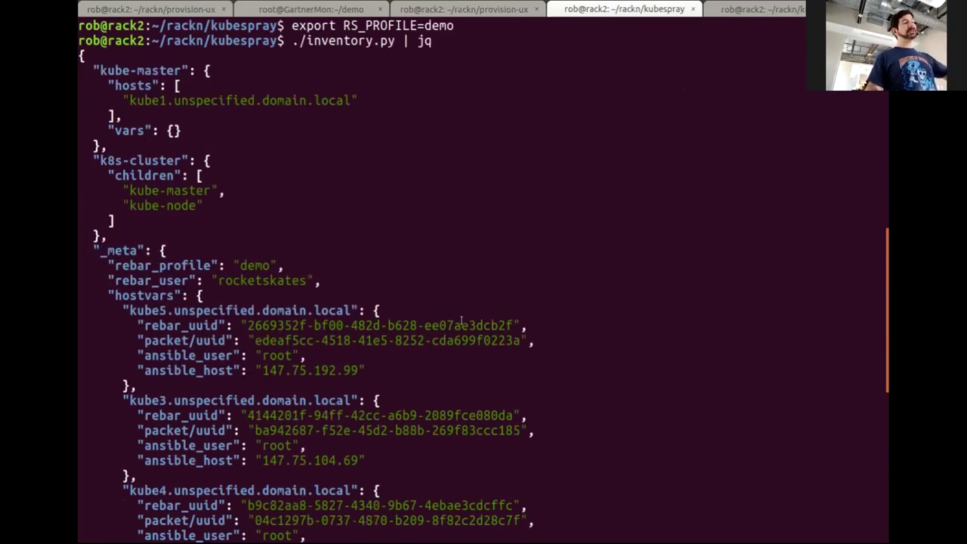
scroll(389, 113, "up", 1)
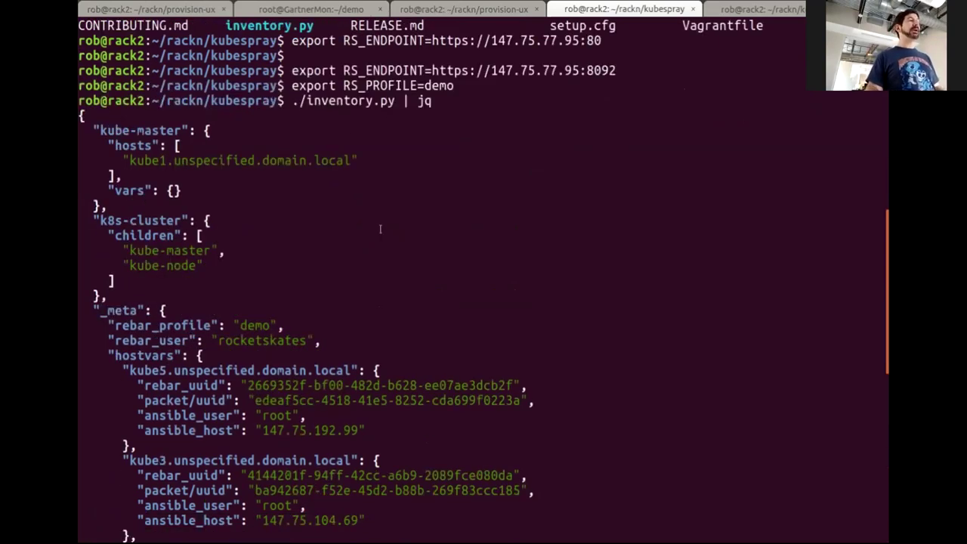
scroll(380, 225, "down", 1)
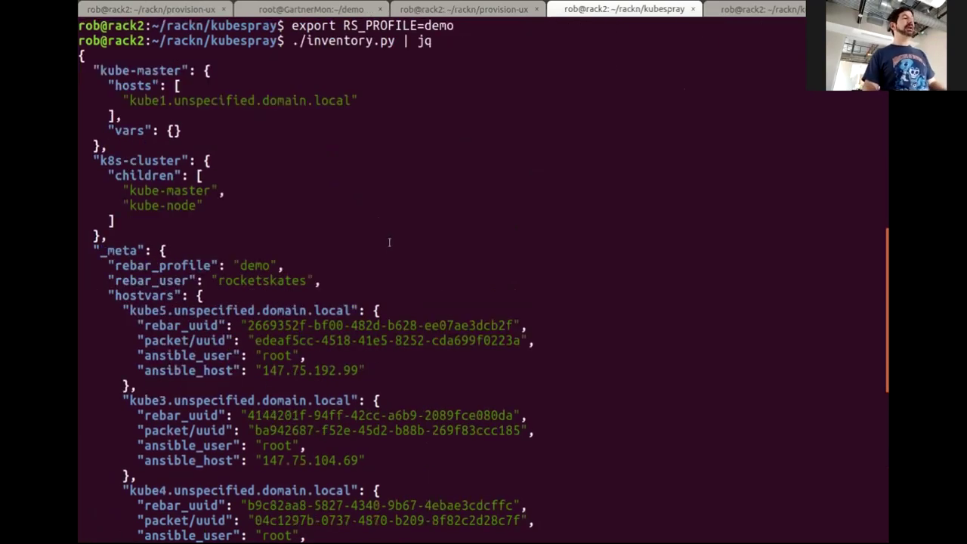
left_click_drag(81, 66, 193, 155)
left_click(194, 155)
left_click_drag(117, 101, 264, 102)
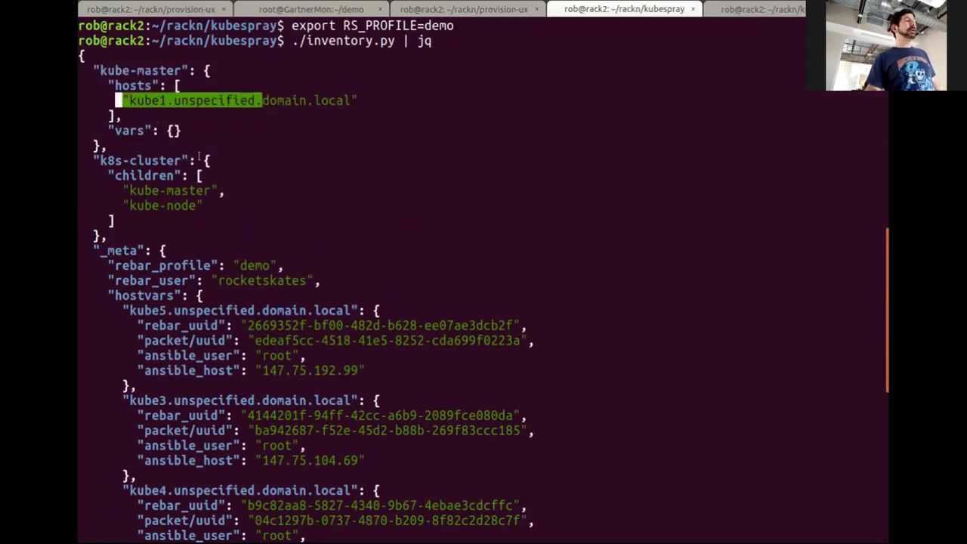
left_click(121, 157)
left_click_drag(112, 130, 211, 132)
left_click(211, 149)
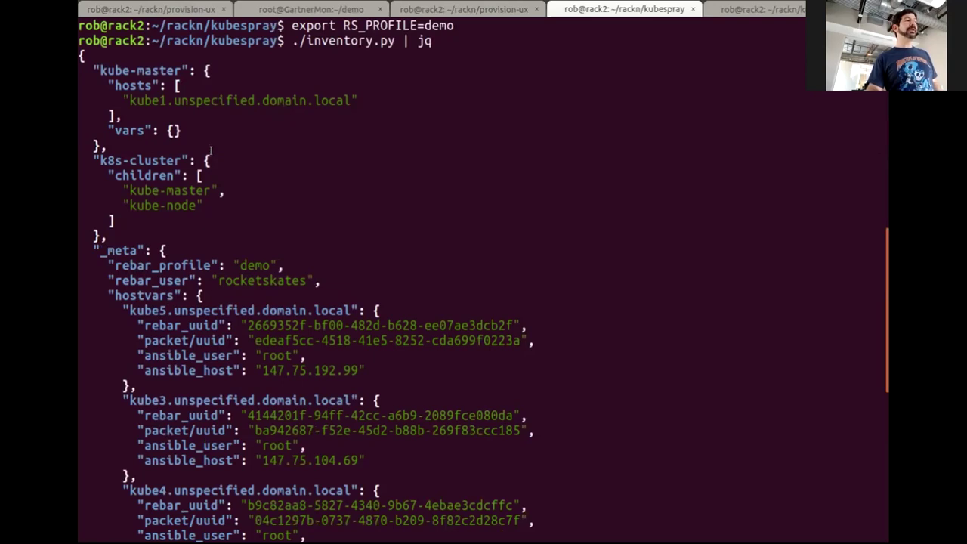
scroll(264, 173, "down", 2)
left_click_drag(93, 99, 212, 190)
scroll(212, 190, "down", 2)
left_click_drag(101, 130, 368, 283)
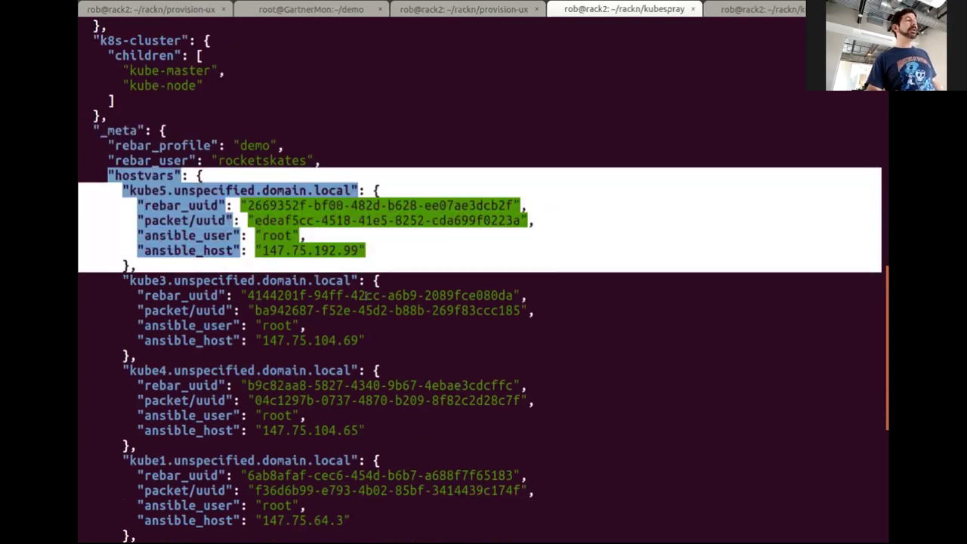
scroll(333, 277, "down", 4)
left_click(157, 191)
left_click_drag(124, 160, 292, 247)
left_click(292, 247)
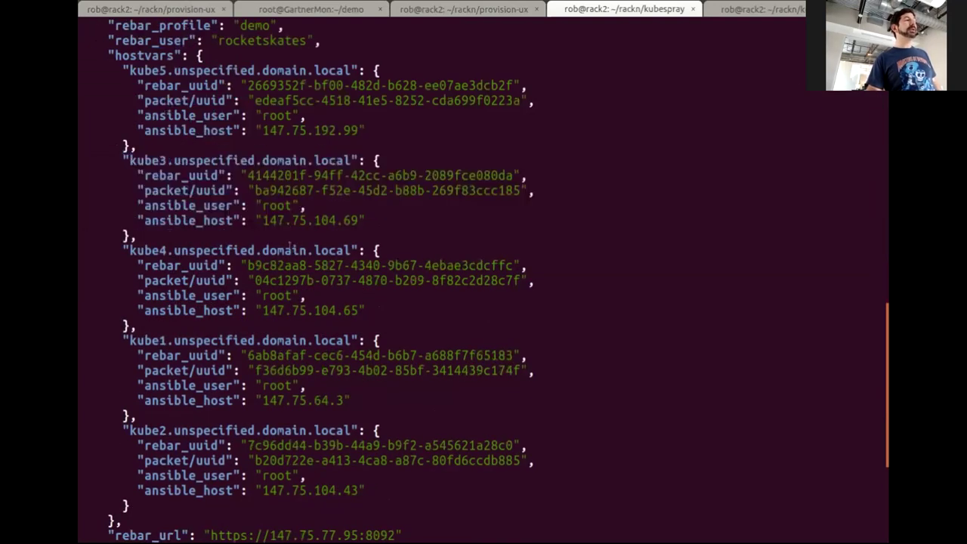
double_click(185, 190)
double_click(185, 205)
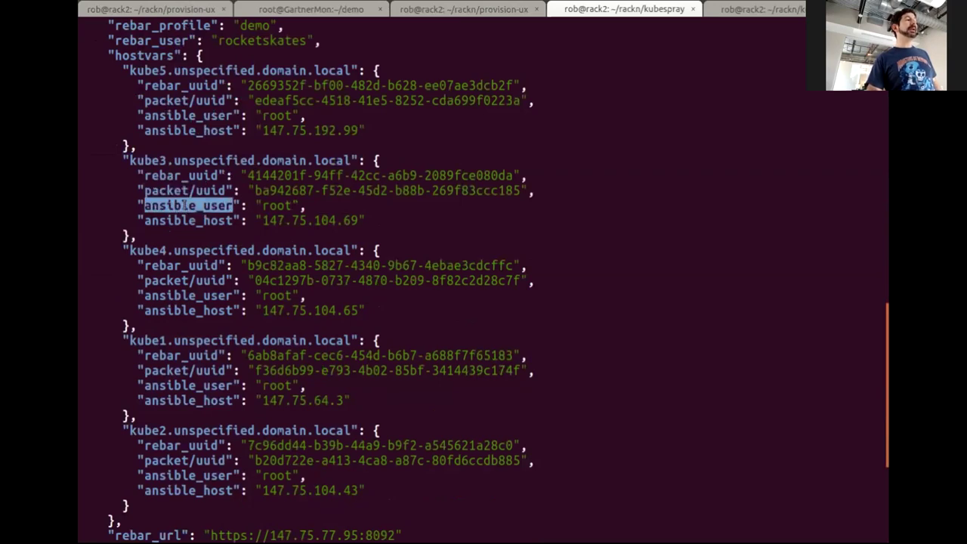
double_click(181, 175)
left_click(308, 203)
left_click_drag(227, 175, 393, 246)
left_click(393, 246)
double_click(181, 175)
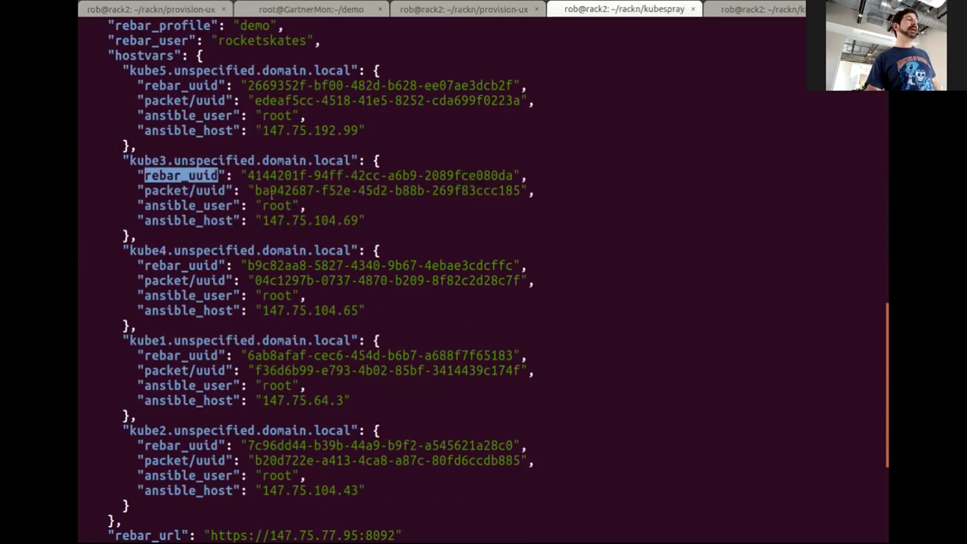
scroll(296, 220, "down", 3)
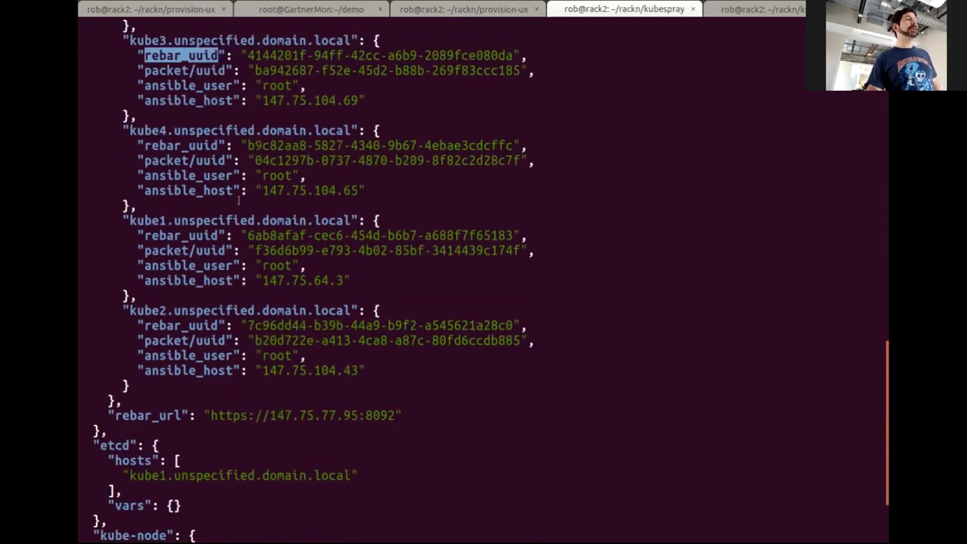
scroll(255, 200, "down", 2)
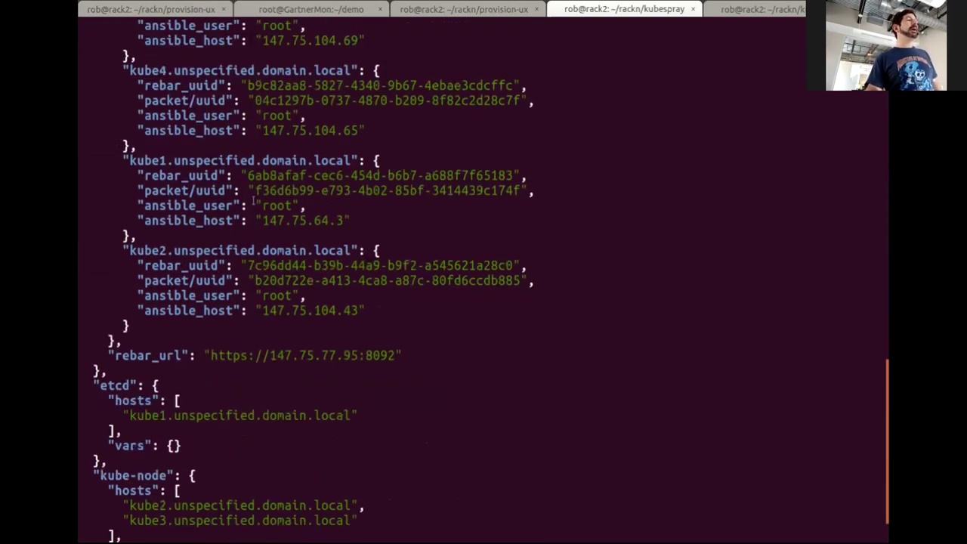
left_click_drag(154, 89, 305, 159)
left_click(306, 159)
double_click(278, 115)
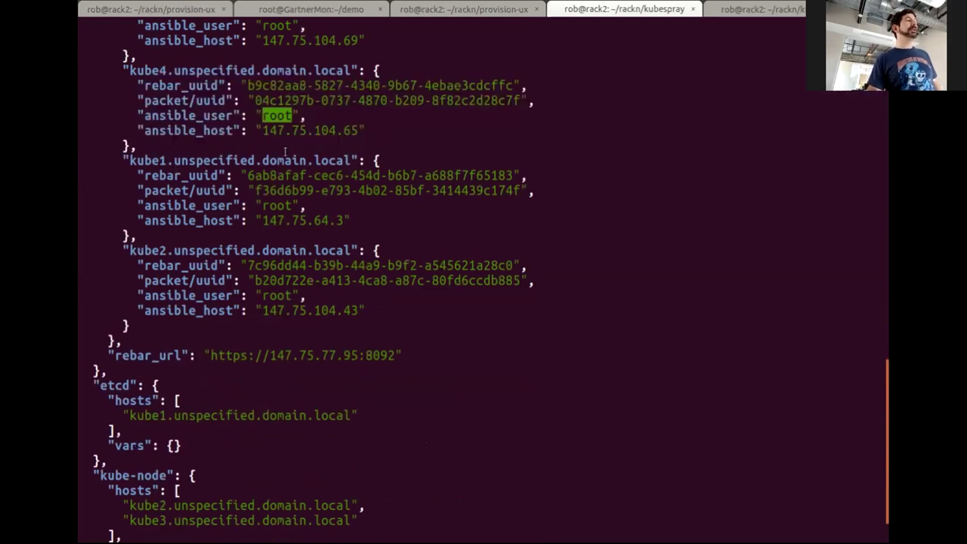
double_click(310, 130)
left_click_drag(196, 175, 374, 241)
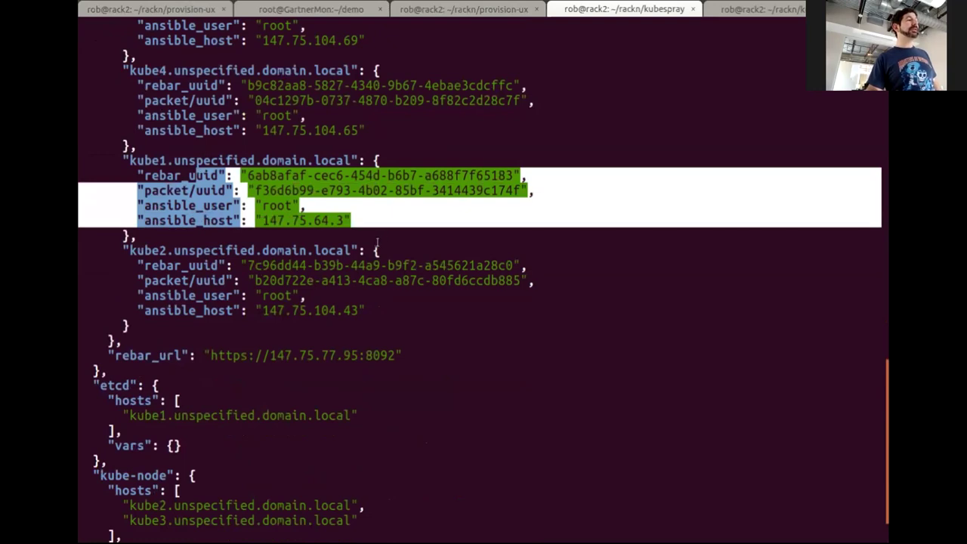
scroll(378, 242, "down", 2)
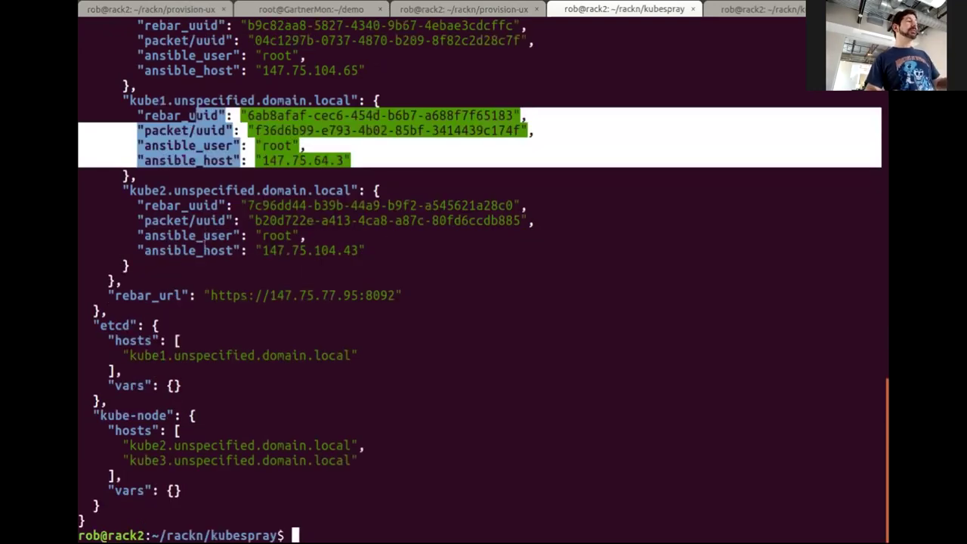
left_click(142, 410)
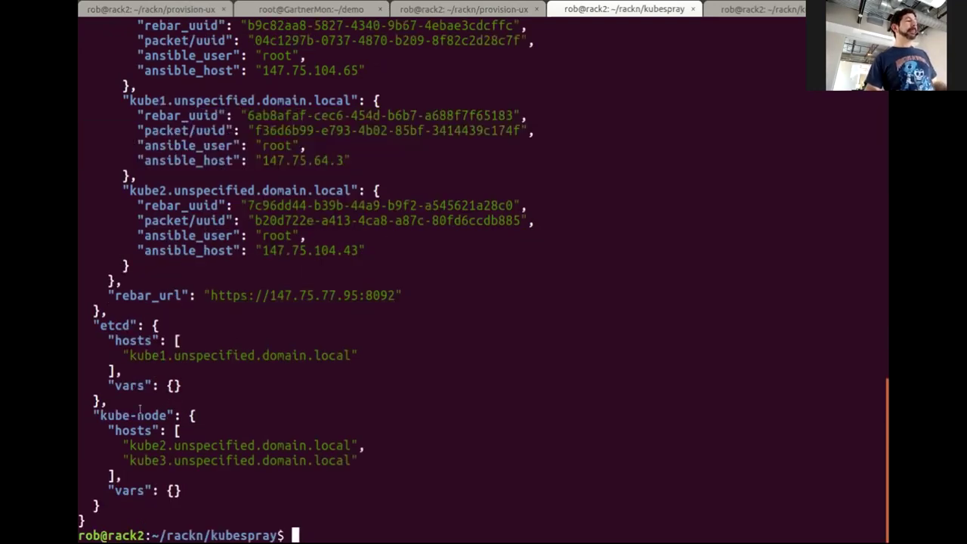
left_click_drag(91, 325, 166, 385)
left_click(168, 385)
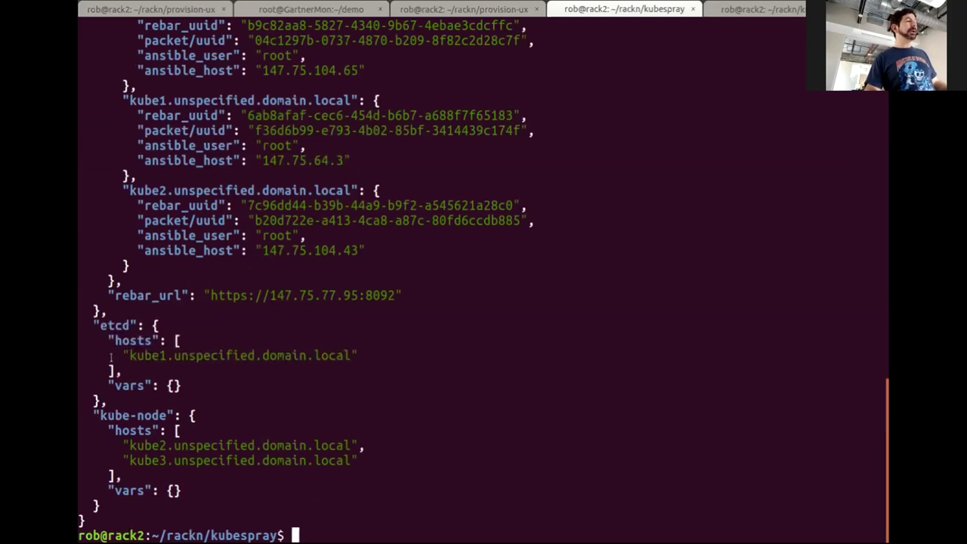
left_click_drag(138, 430, 219, 509)
left_click(219, 509)
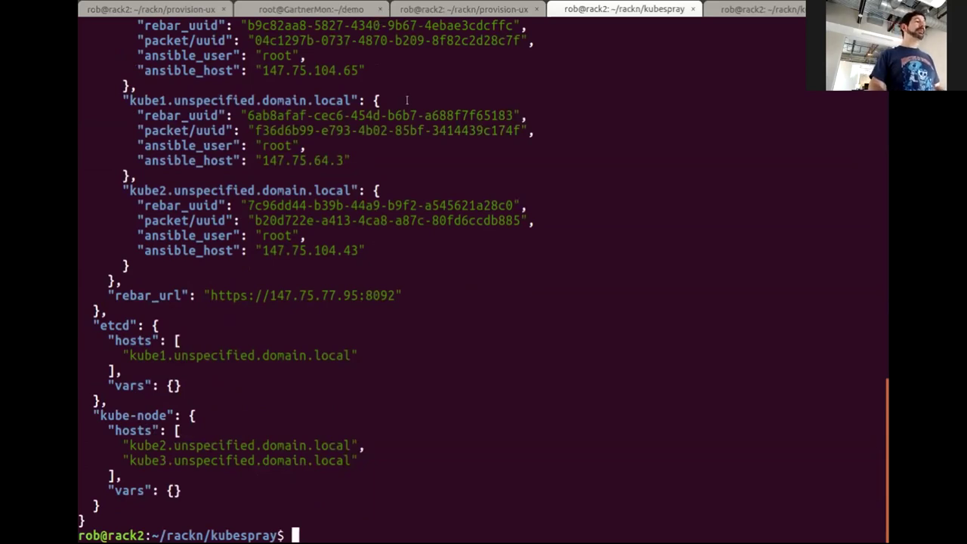
Rerun ./inventory.py | jq with RS_PROFILE=full-system prefixed to dump that profile's inventory.
key("Up")
key("ctrl+Left")
key("ctrl+Left")
key("ctrl+Left")
key("ctrl+Left")
type("RS_PROFIL")
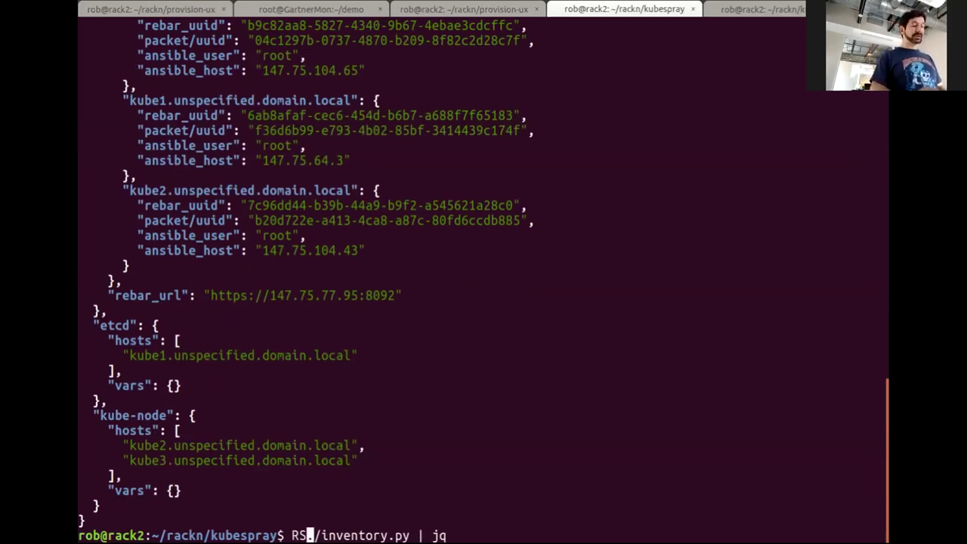
type("E=")
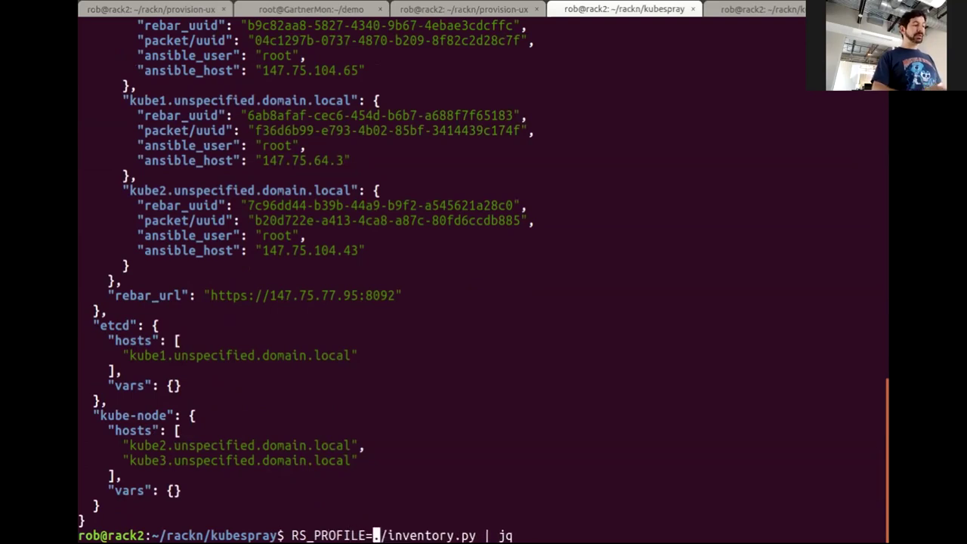
type("full-system")
key("Return")
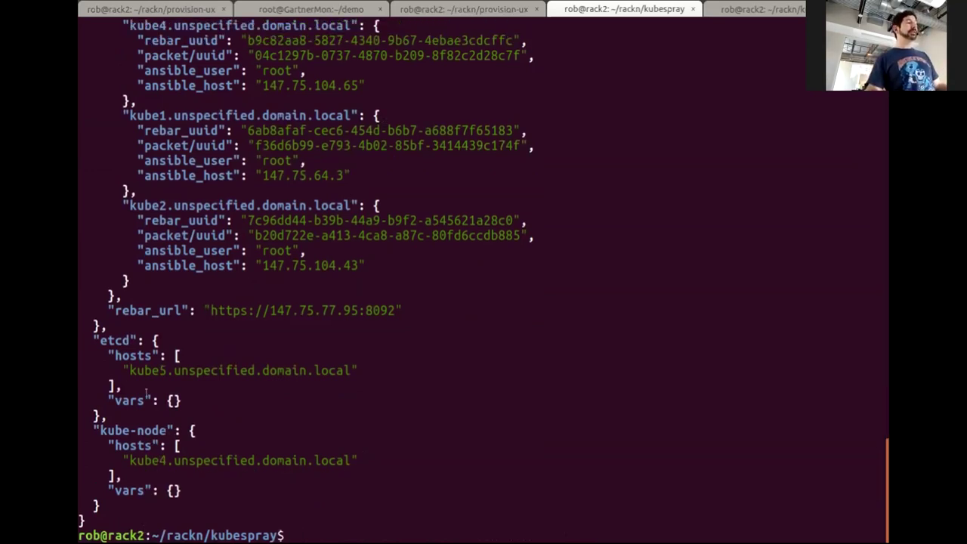
Highlight kube5 under etcd and kube4 under kube-node in the regenerated inventory JSON.
left_click_drag(130, 370, 225, 401)
left_click_drag(167, 484, 261, 481)
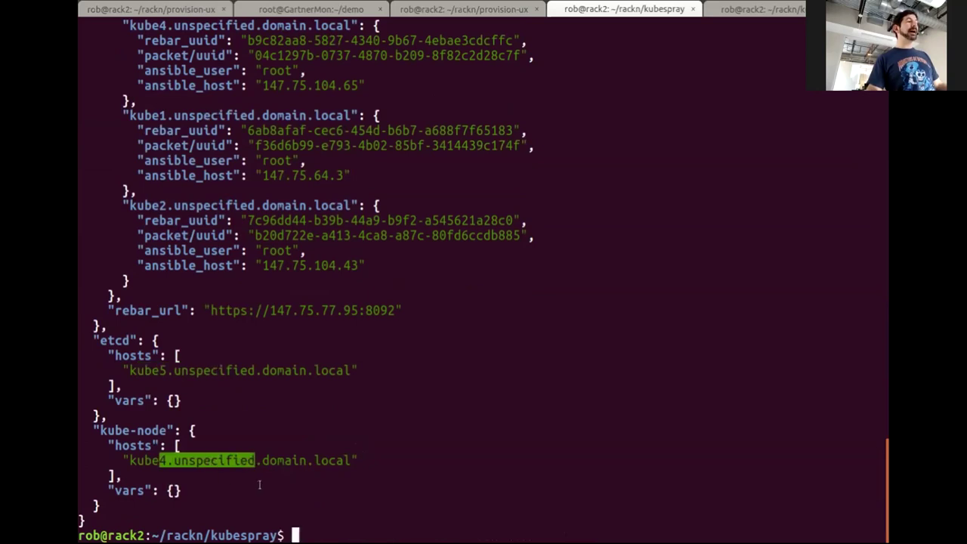
left_click(546, 491)
key("Up")
key("Up")
key("Down")
key("Down")
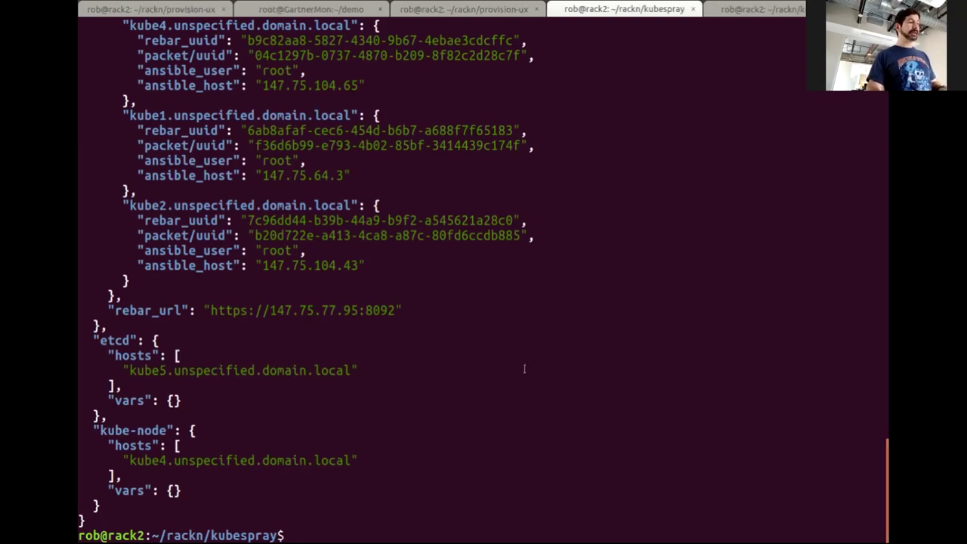
Ping all hosts via inventory.py (kube1, kube2, kube3 return pong), then prefix RS_PROFILE=full-system to the rerun.
key("Up")
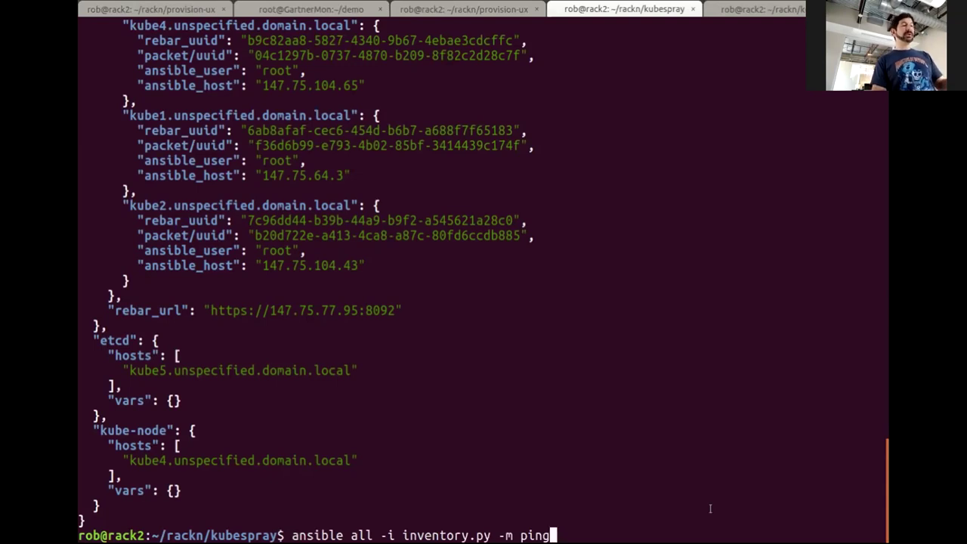
key("Return")
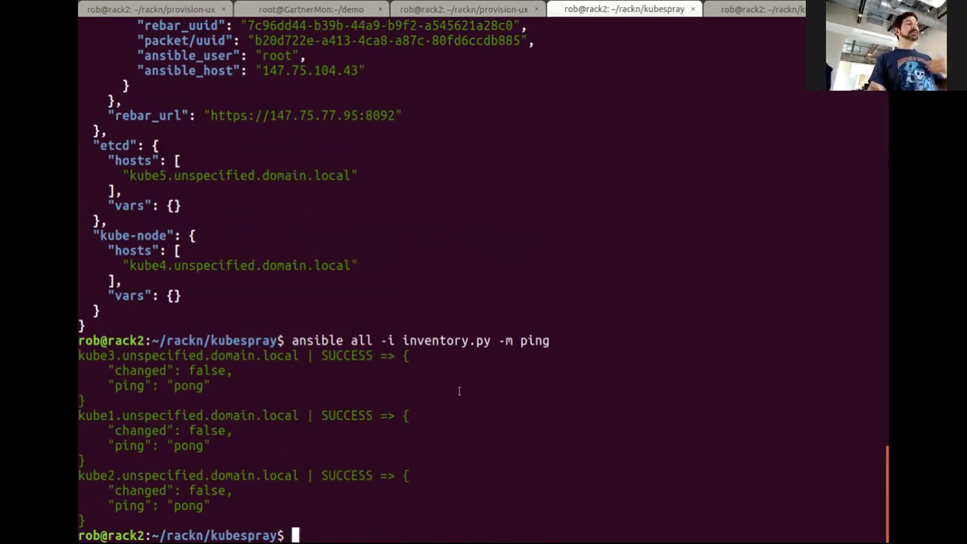
key("Up")
key("Up")
key("Down")
key("Left")
key("Left")
key("Left")
key("Left")
key("Left")
key("Left")
key("Left")
key("Left")
key("Left")
key("Left")
key("Left")
key("Left")
key("Left")
key("Left")
key("Left")
key("Left")
key("Left")
key("Left")
key("Left")
key("Left")
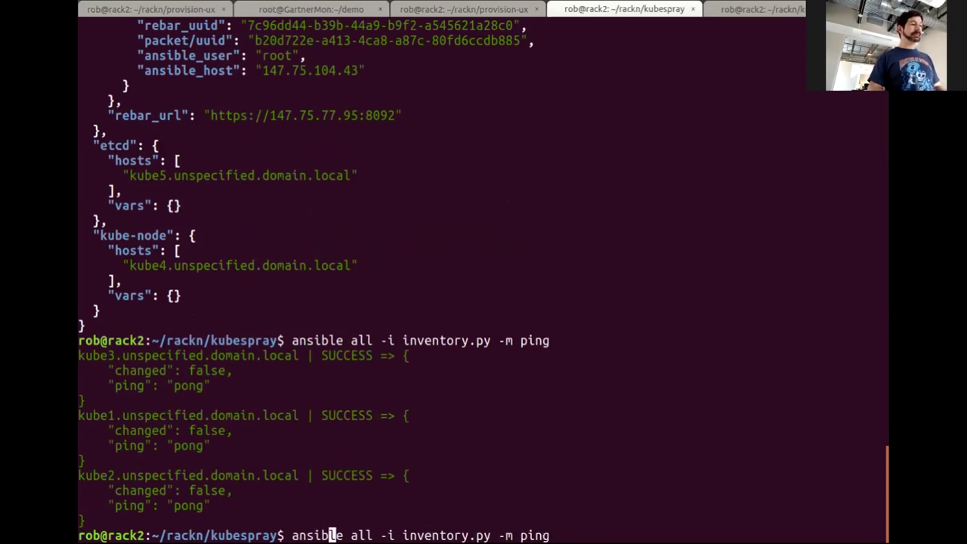
type("rs-profil")
key("BackSpace")
key("BackSpace")
key("BackSpace")
key("BackSpace")
key("BackSpace")
key("BackSpace")
key("BackSpace")
key("BackSpace")
key("BackSpace")
type("RS+")
key("Home")
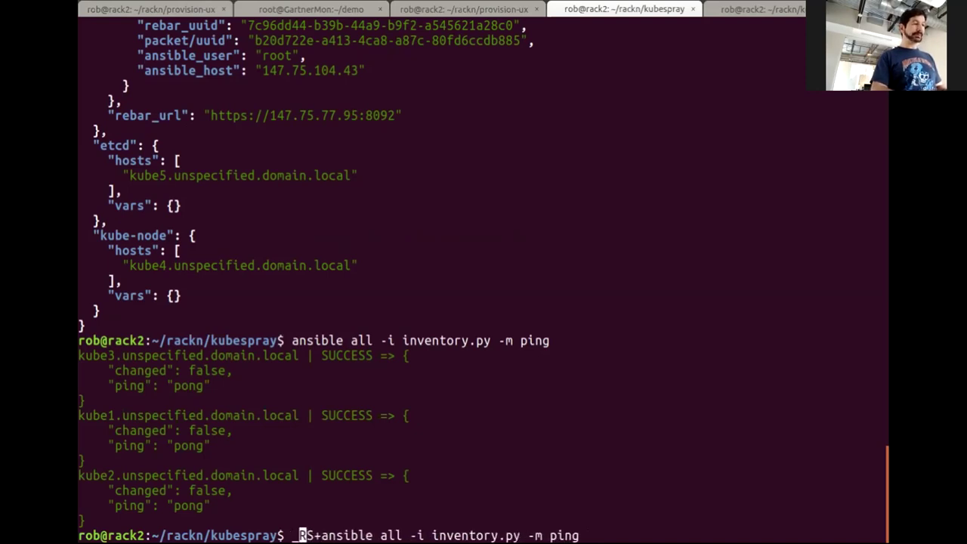
key("Right")
key("Right")
type("_PROFILE")
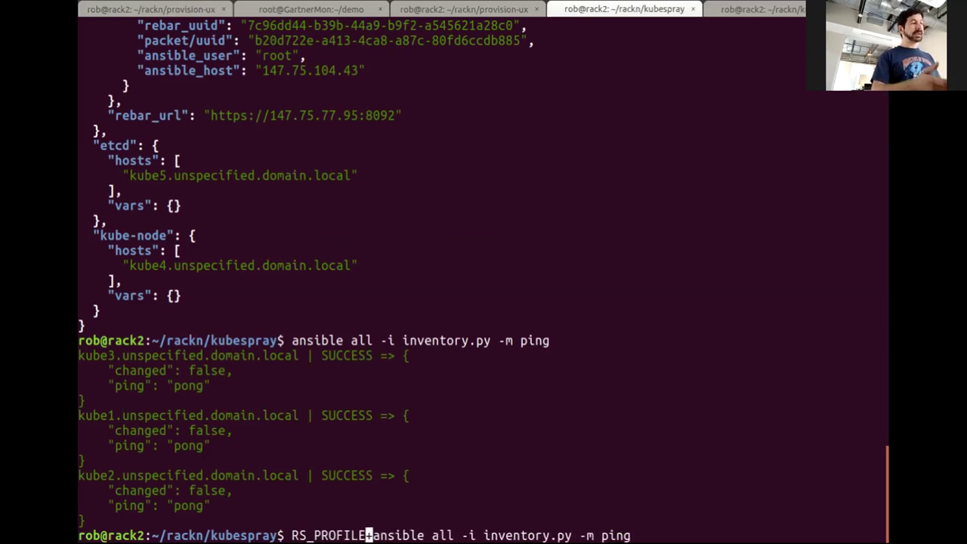
type("=full-system")
key("Right")
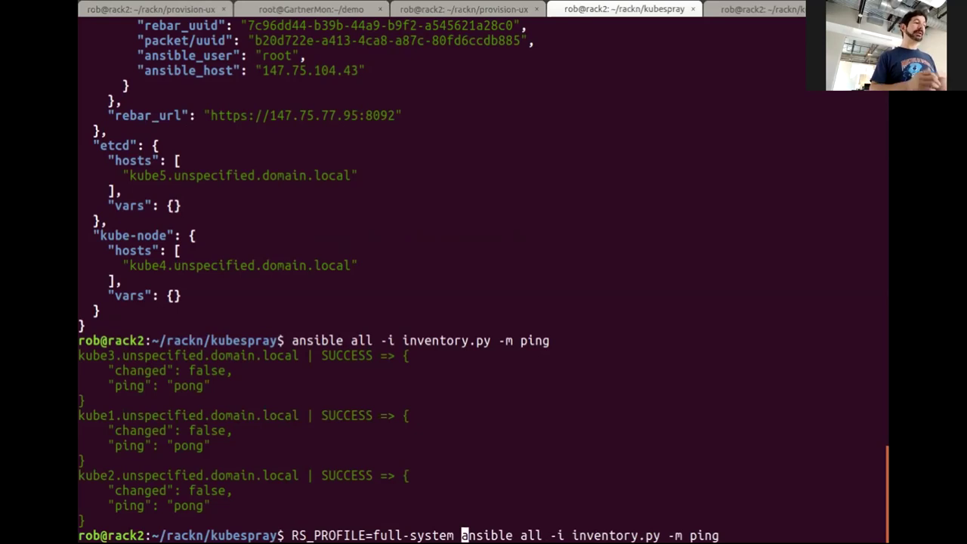
Run the full-system ping (kube5, kube4 return pong) and launch ansible-playbook -i inventory.py cluster.yml.
key("Return")
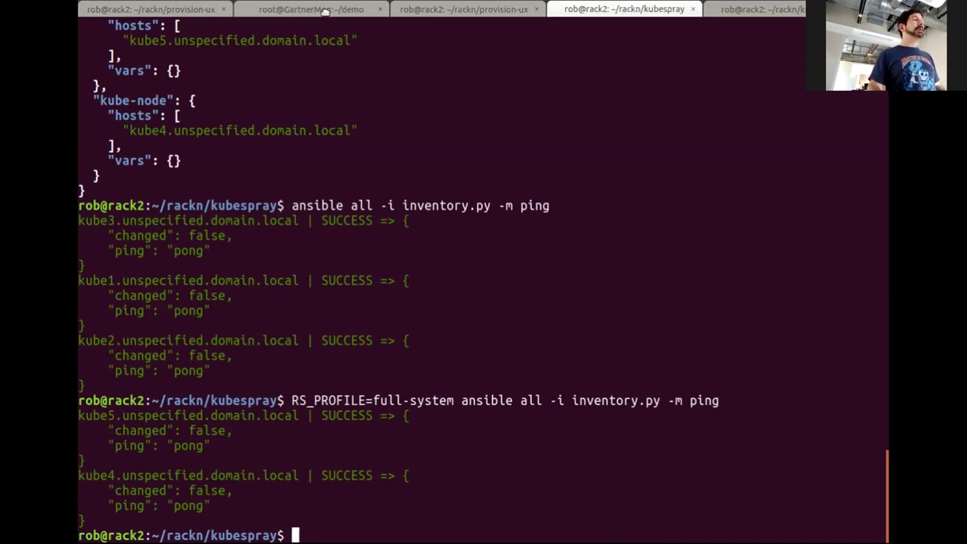
key("alt+Tab")
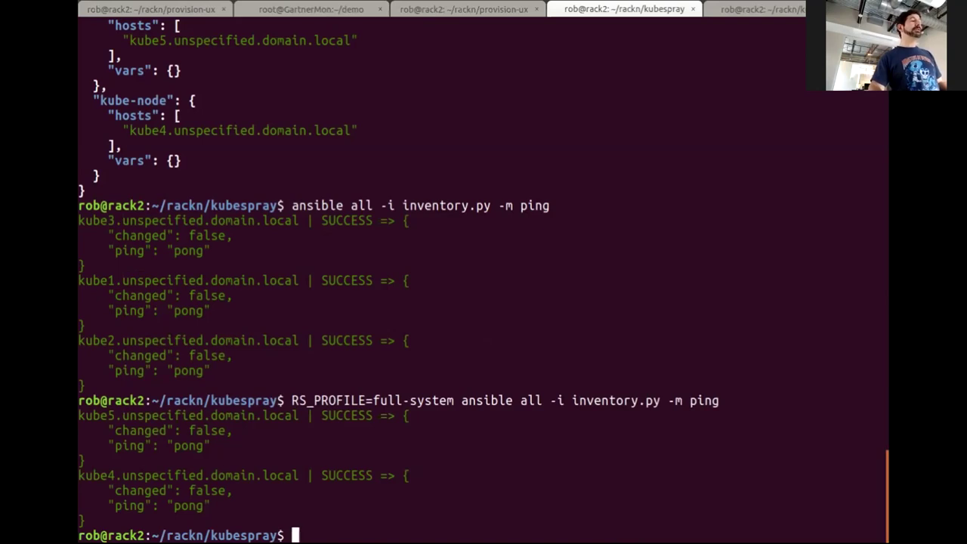
type("ansible-playbook -i inventory.py cluster.yml")
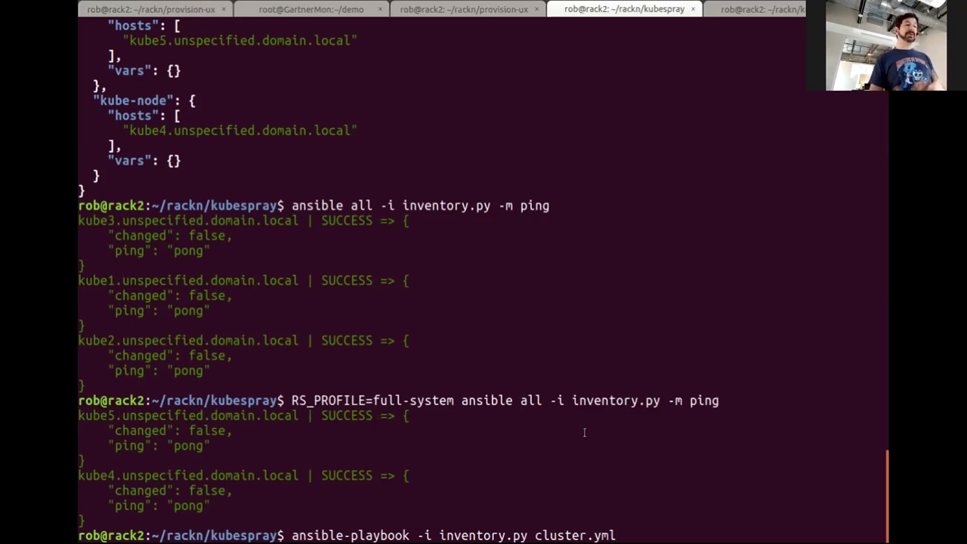
key("Return")
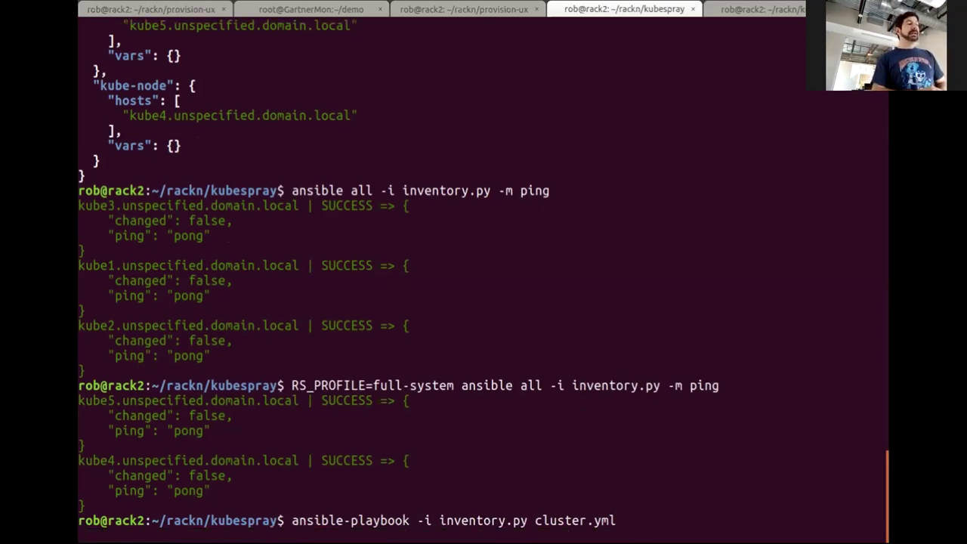
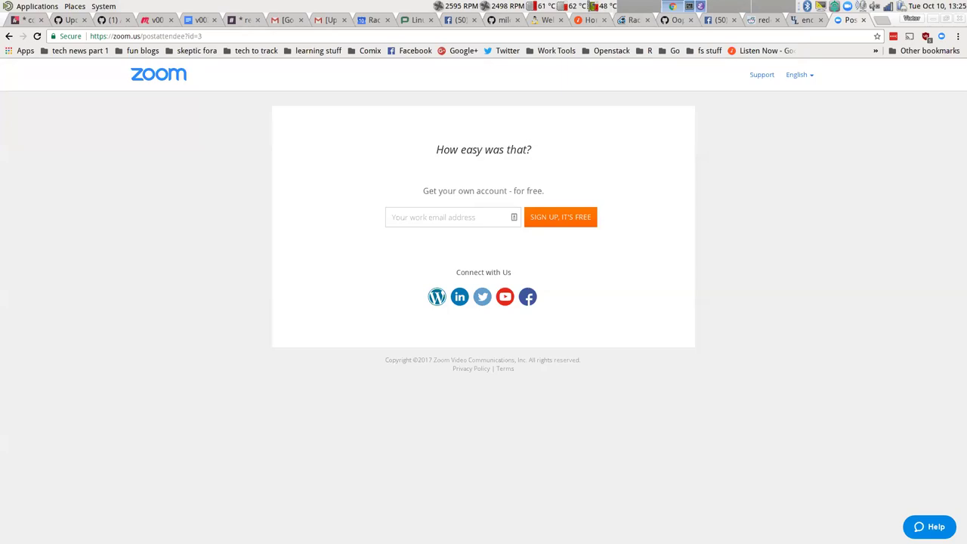
Select the 'How easy was that?' heading, then cycle Chrome tabs to the RackN Portal.
triple_click(484, 149)
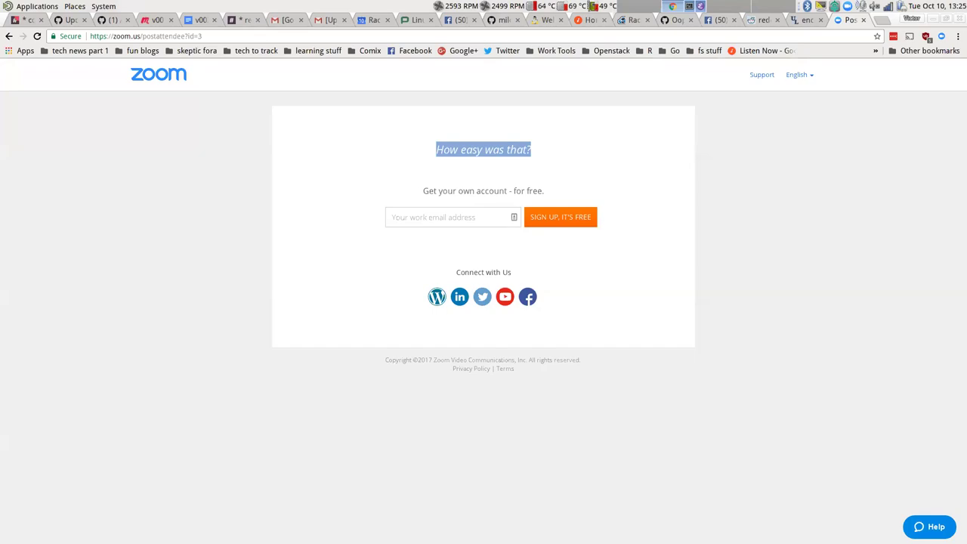
key("ctrl+6")
key("ctrl+5")
key("ctrl+8")
key("ctrl+Tab")
key("ctrl+Tab")
key("ctrl+Tab")
key("ctrl+Tab")
key("ctrl+Tab")
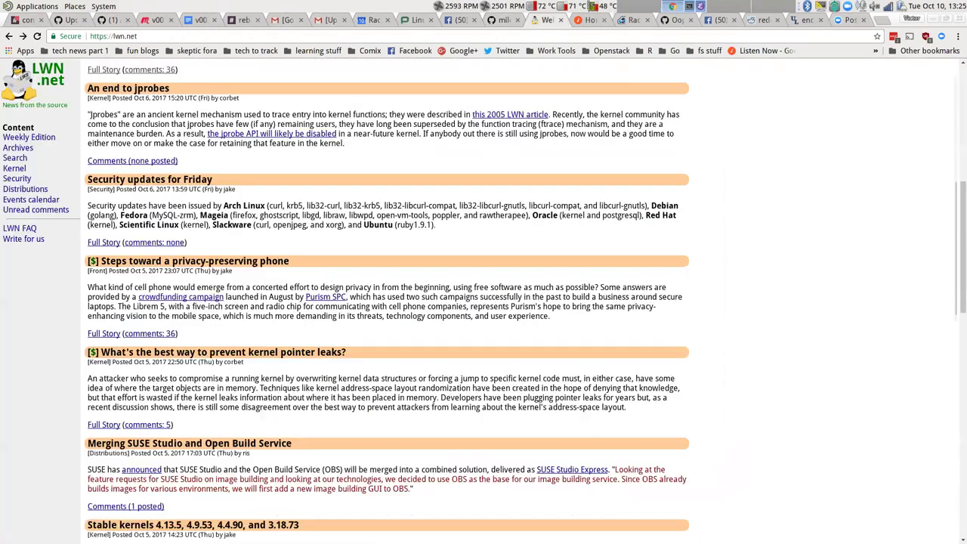
key("ctrl+Tab")
key("ctrl+Tab")
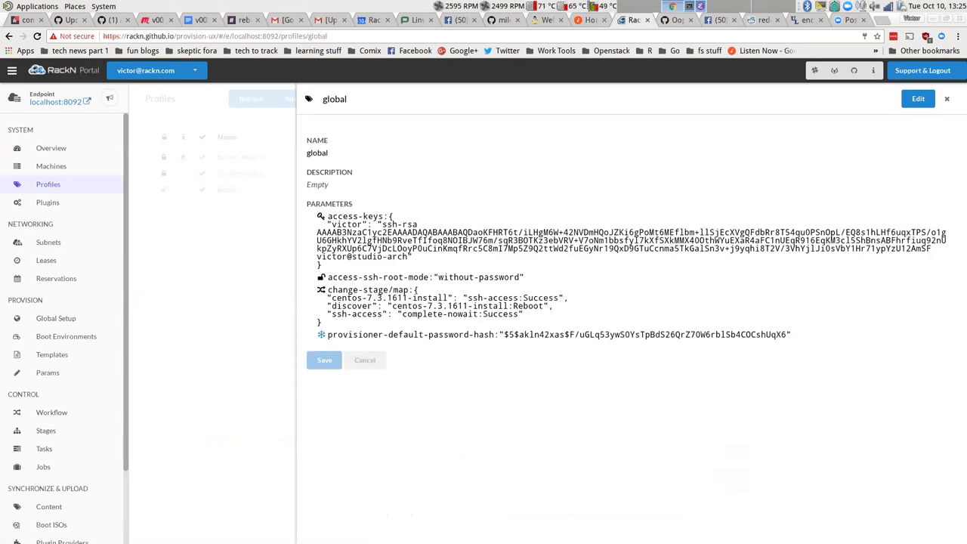
Close the details panel, reopen the global profile from Profiles, and switch it to edit mode.
key("Escape")
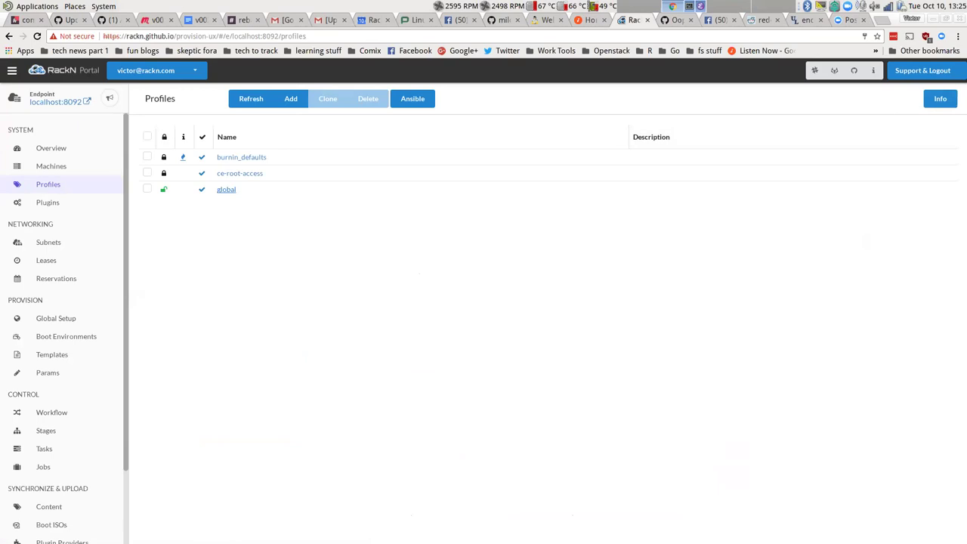
left_click(226, 189)
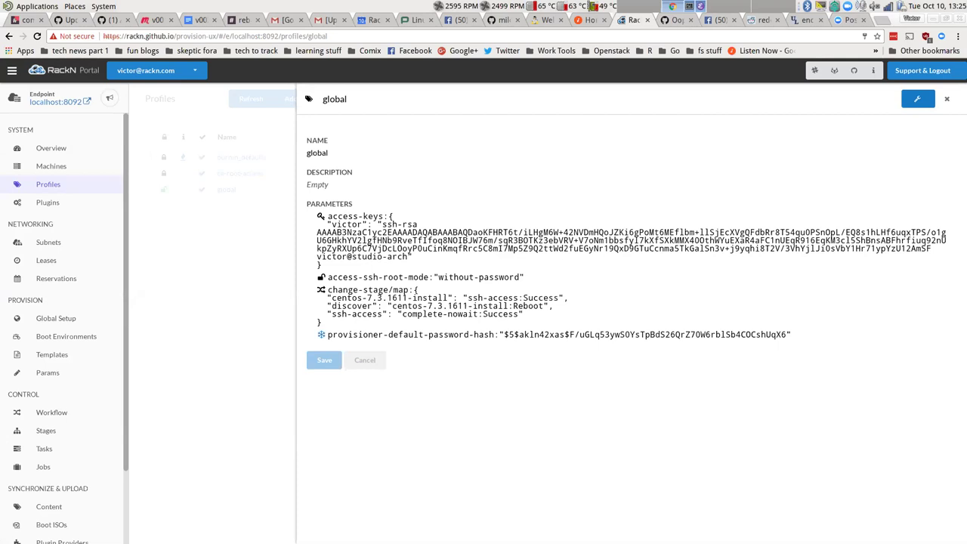
left_click(917, 99)
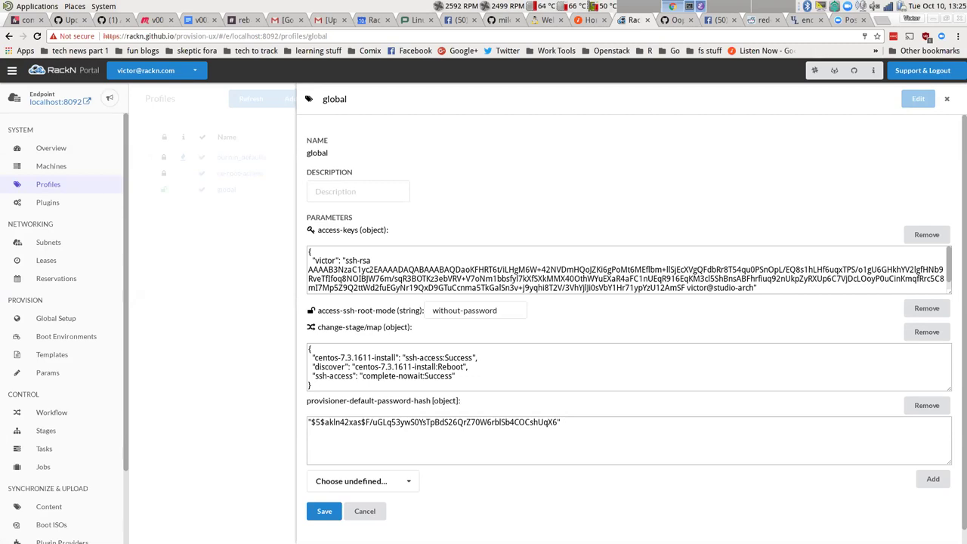
left_click_drag(311, 260, 763, 297)
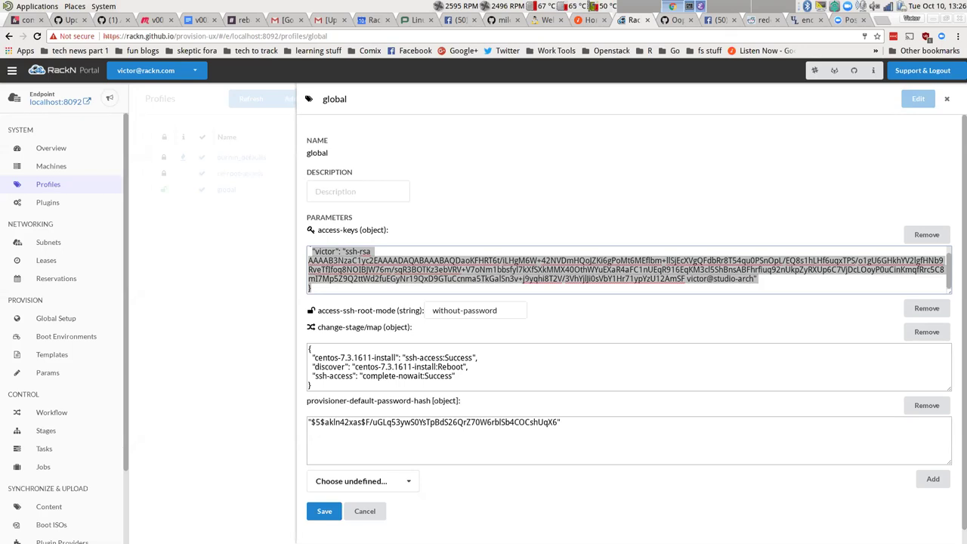
left_click_drag(307, 400, 431, 401)
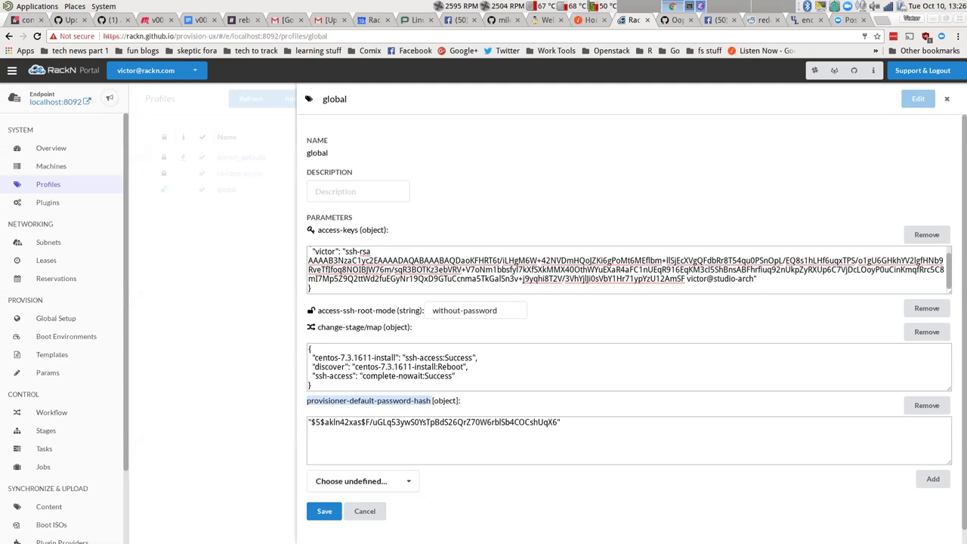
left_click(563, 422)
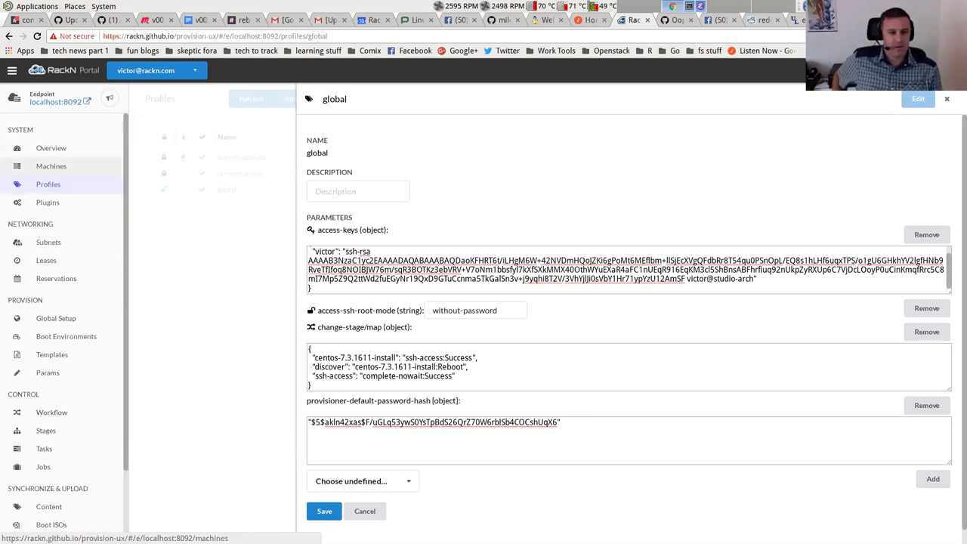
Visit Machines, return to the global profile, and select its full password-hash value.
left_click(50, 166)
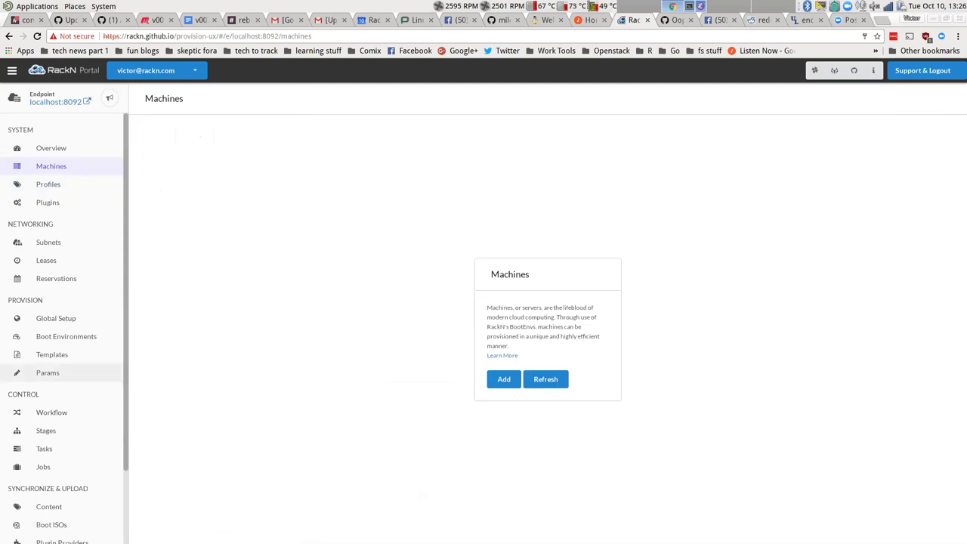
left_click(48, 184)
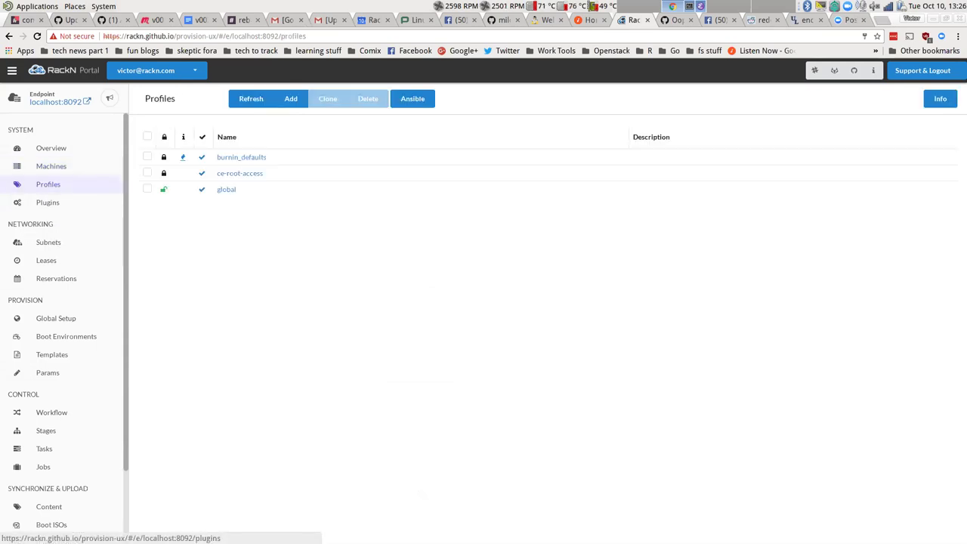
left_click(226, 189)
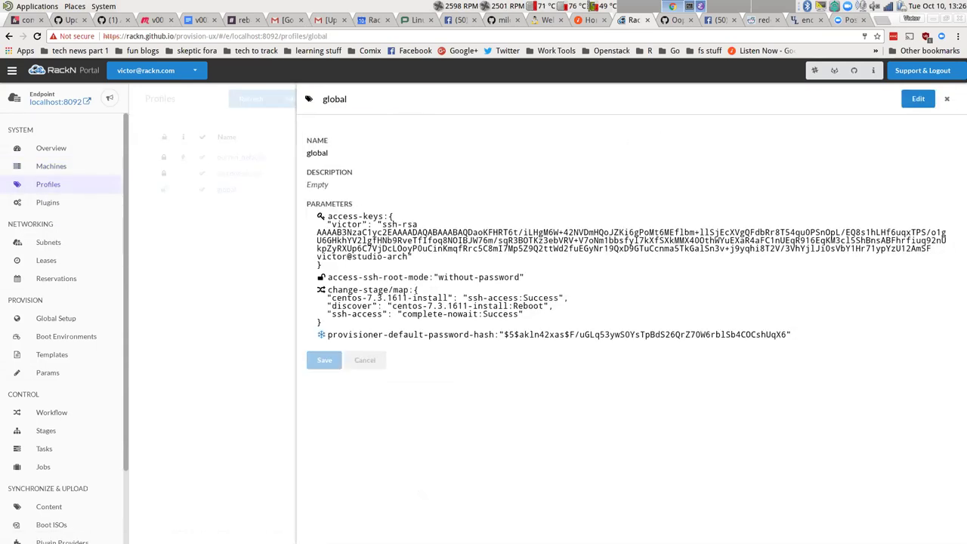
left_click_drag(504, 334, 791, 334)
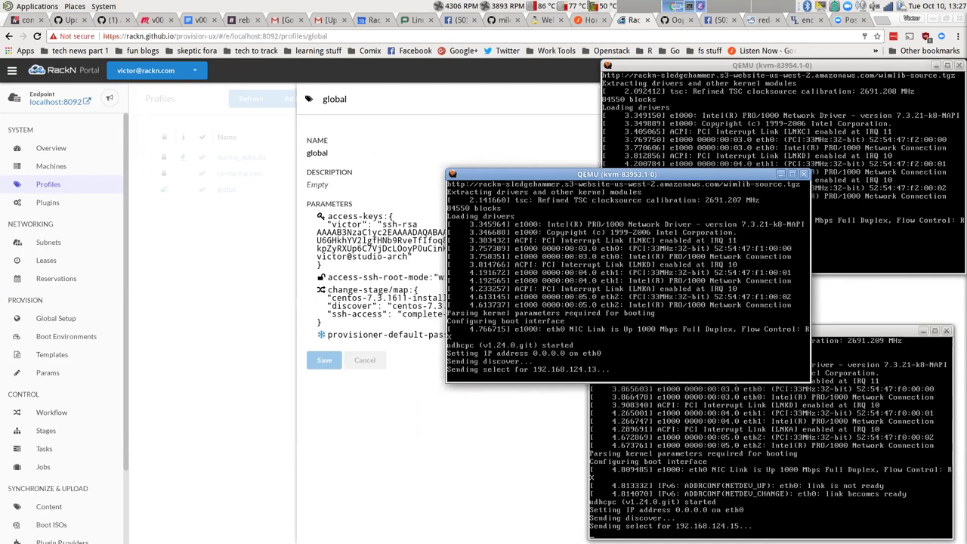
Bring the browser forward and view the Workflow stage map for global.
key("alt+Tab")
left_click(52, 412)
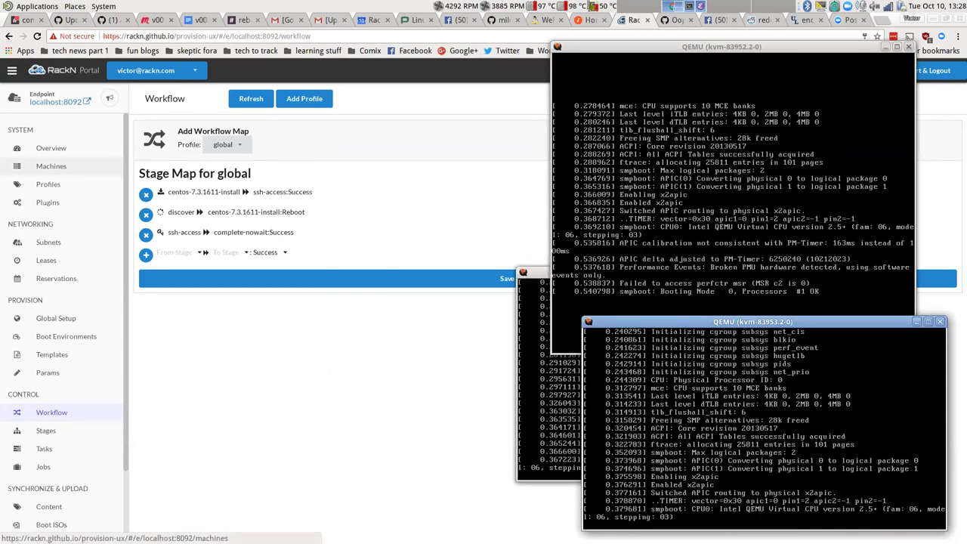
Raise the browser and list the machines at 192.168.124.13–15 in centos-7.3.1611-install.
left_click(51, 166)
left_click(51, 165)
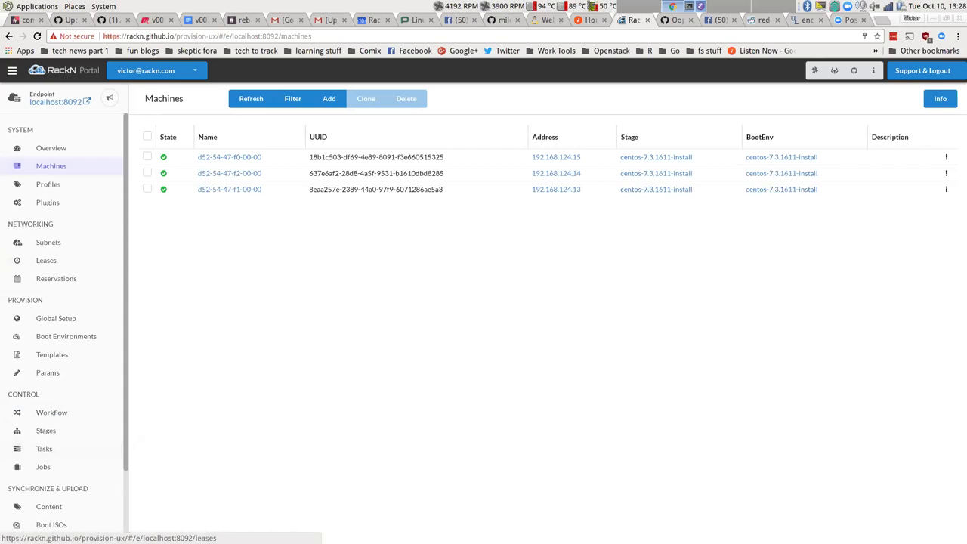
Check a QEMU console's CentOS installer, release input, and return to the Workflow stage map.
key("alt+Tab")
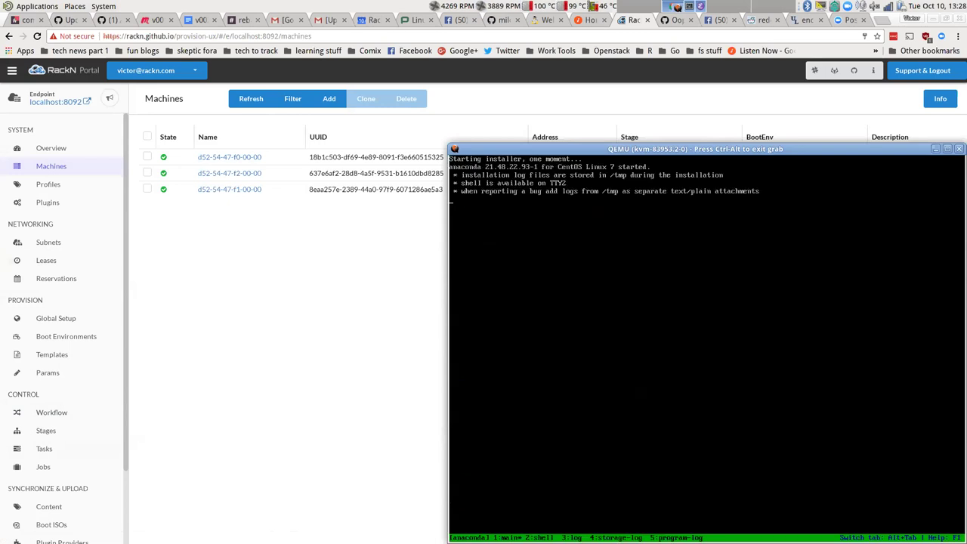
key("ctrl+alt")
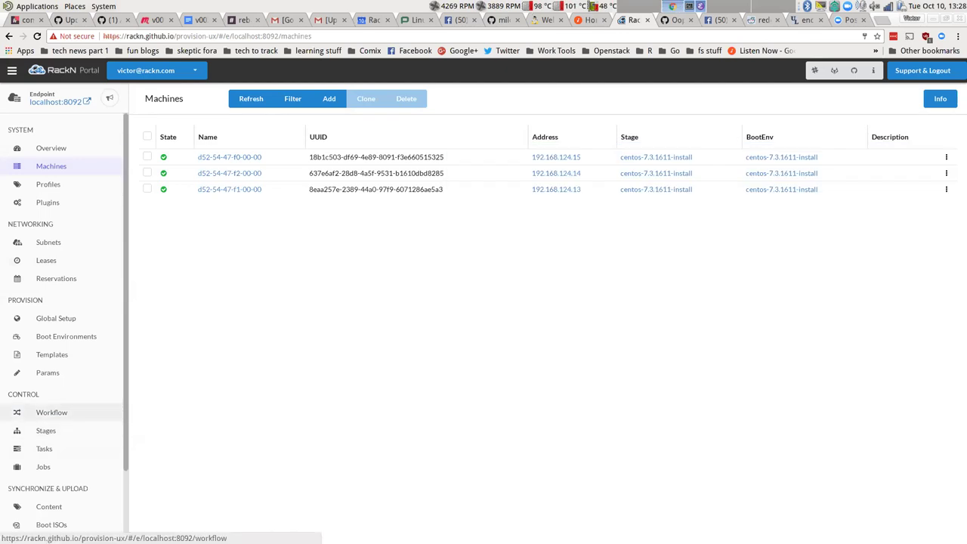
left_click(51, 412)
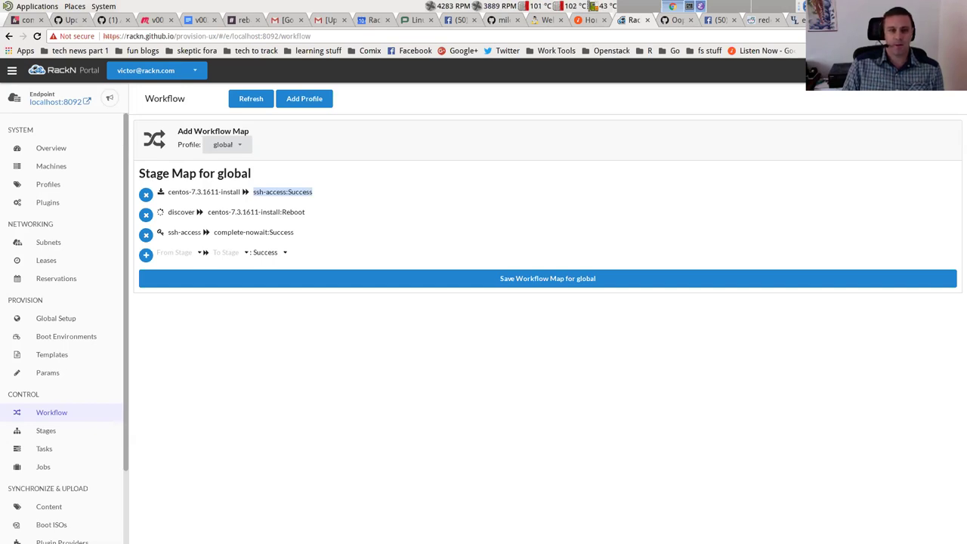
Switch to the QEMU window showing the installed CentOS VM's login prompt.
key("alt+Tab")
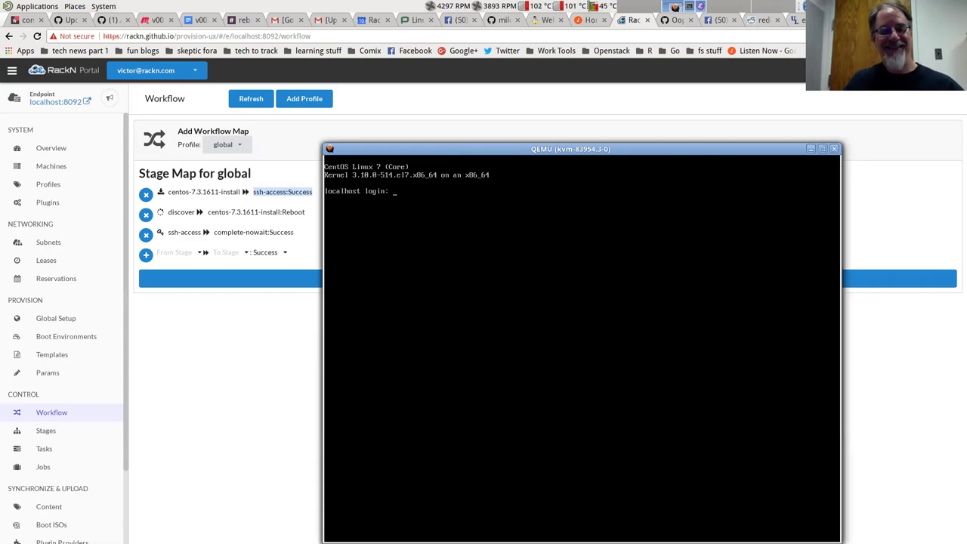
Capture input in the QEMU console and log in with user name root.
key("ctrl+alt+g")
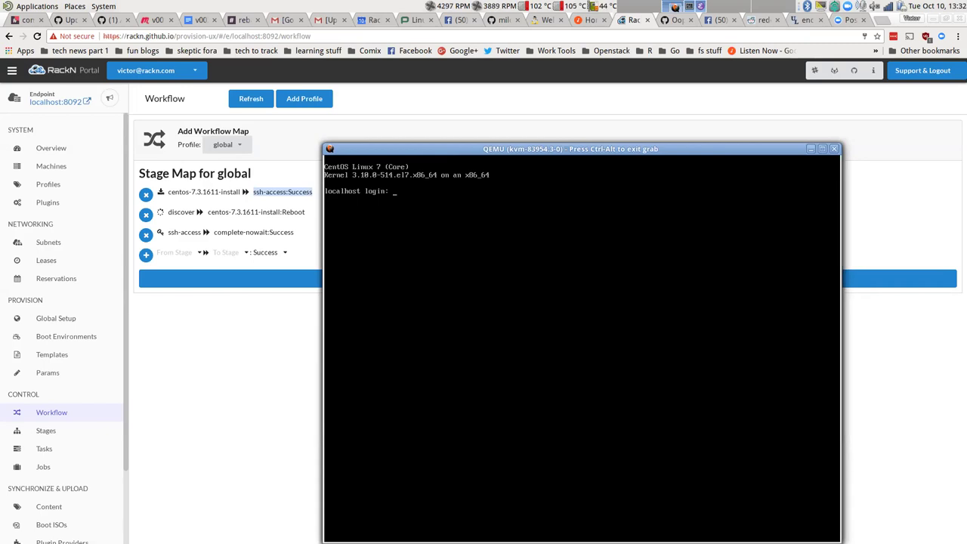
type("root")
key("Return")
key("Return")
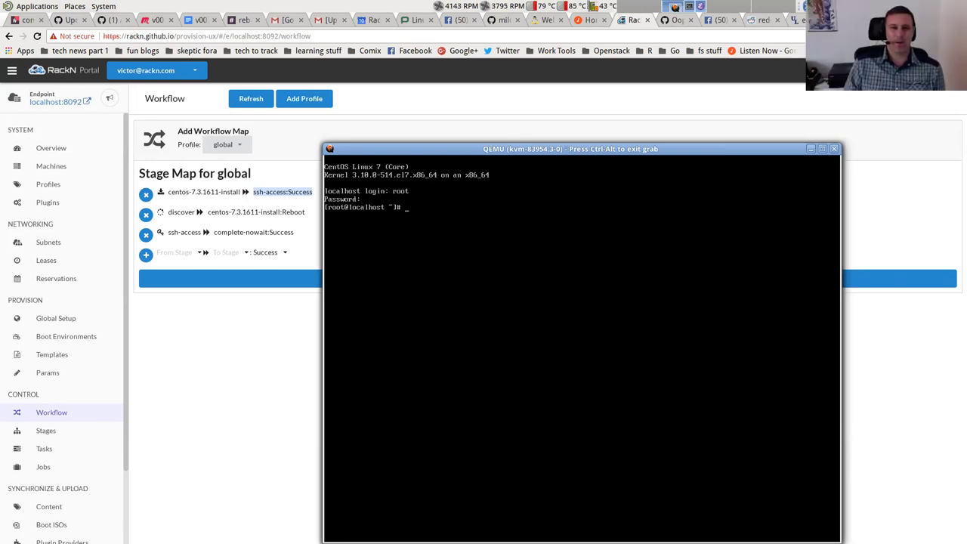
Run 'ip a' on the VM console to list its network interfaces.
key("ctrl+alt")
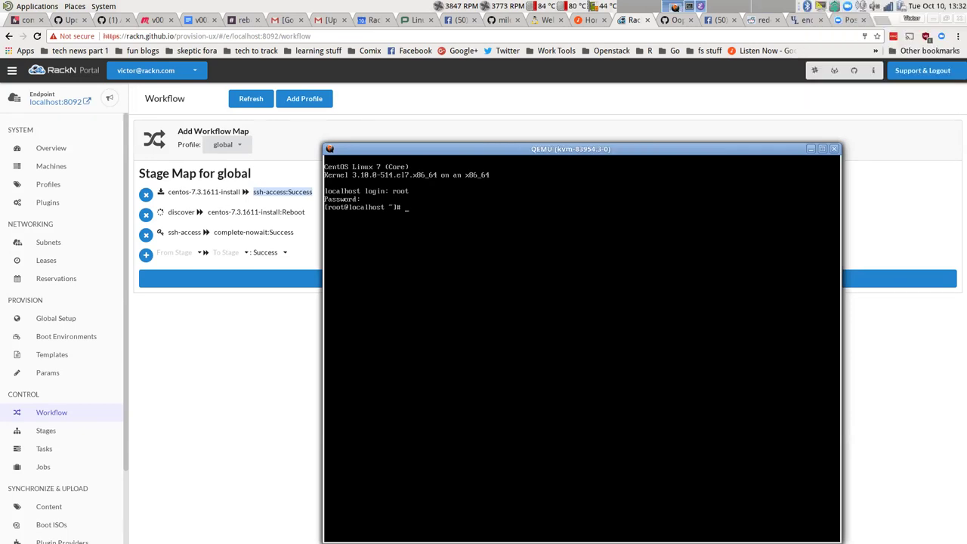
key("ctrl+alt")
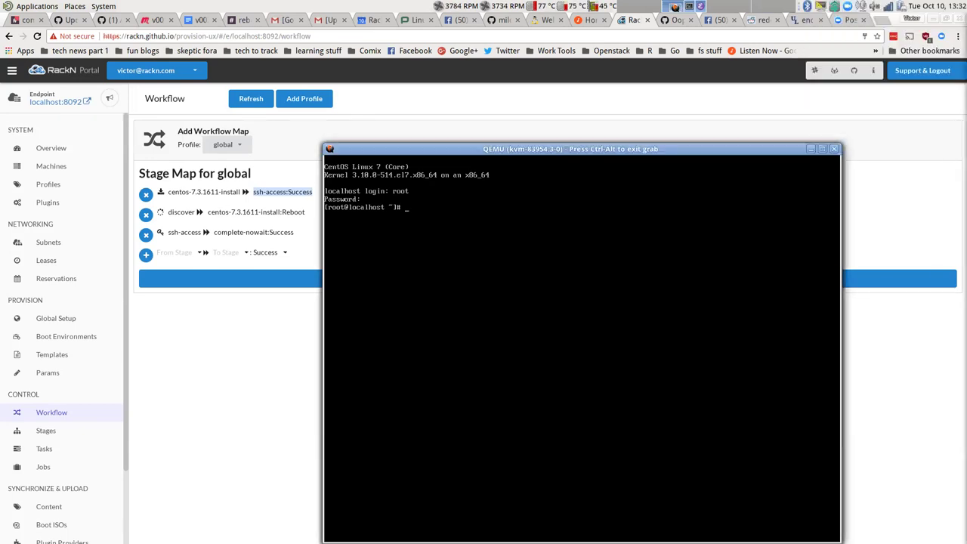
type("ip a")
key("Return")
key("ctrl+alt")
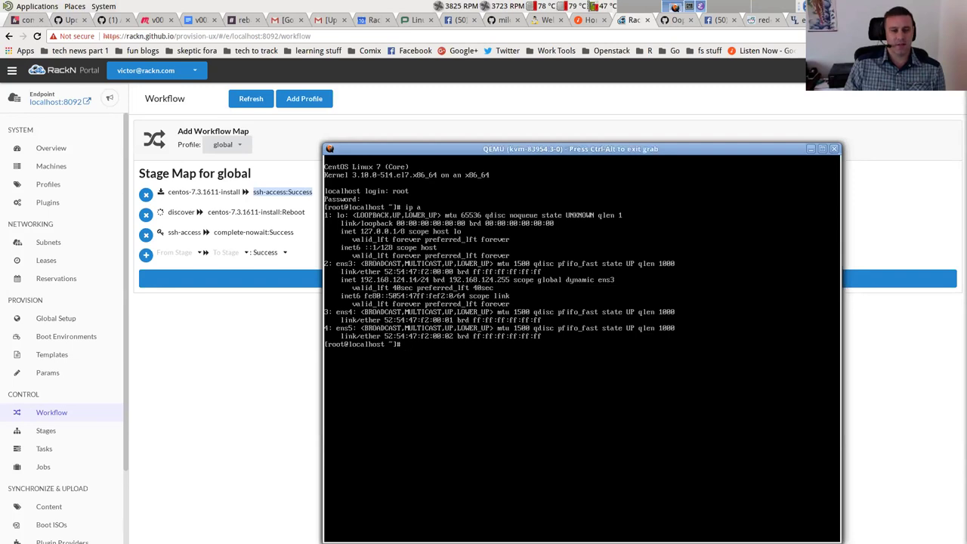
Run 'cat ~/.ssh/authorized_keys' to show the VM's authorized SSH keys.
key("ctrl+alt")
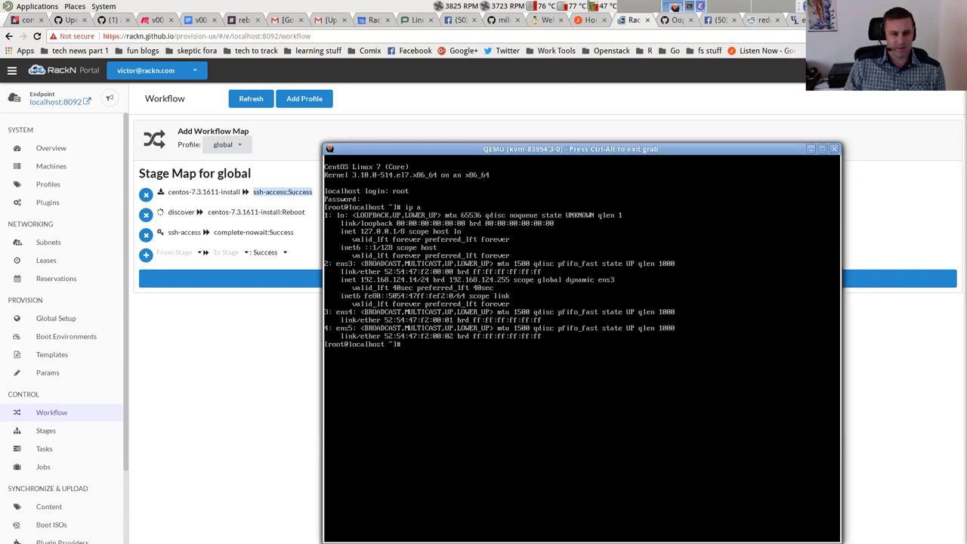
type("cat ~/.s")
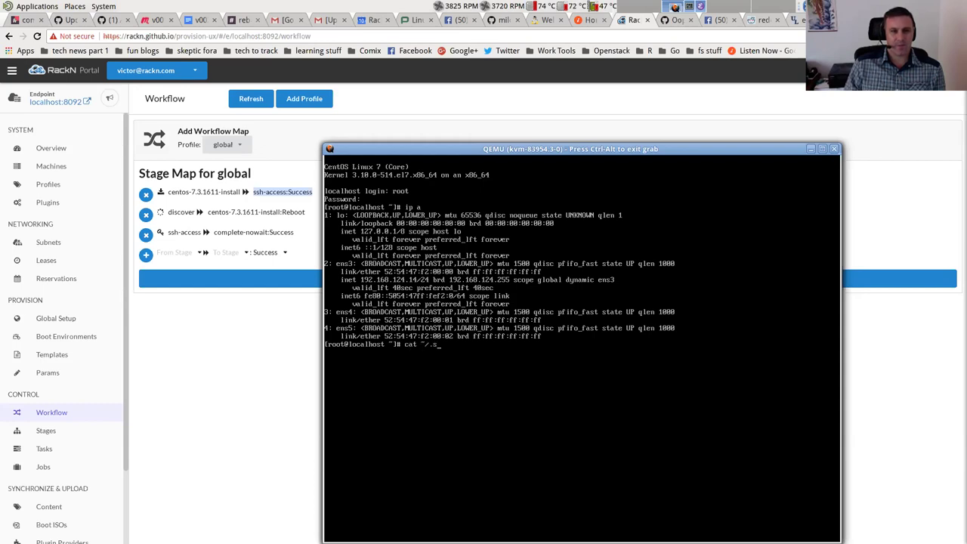
type("sh/authorized_keys")
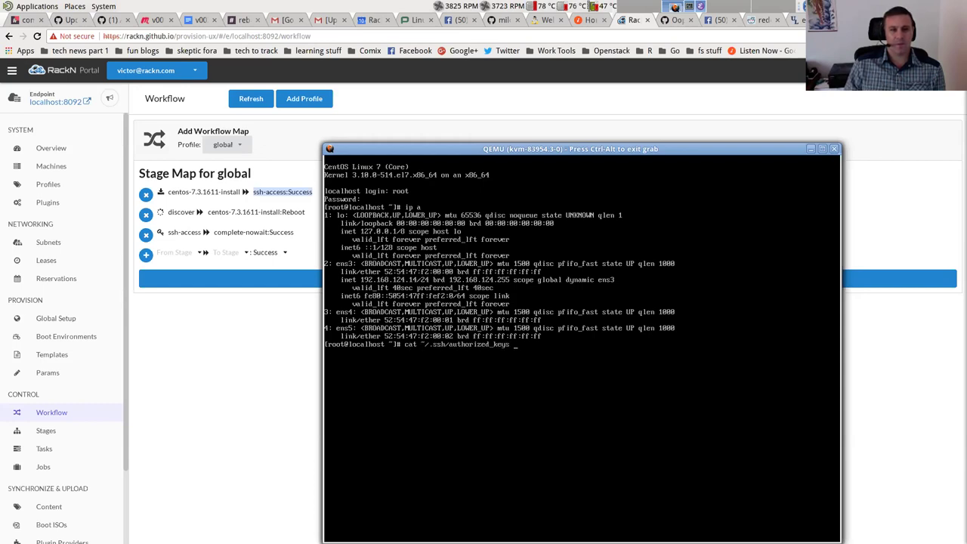
key("Return")
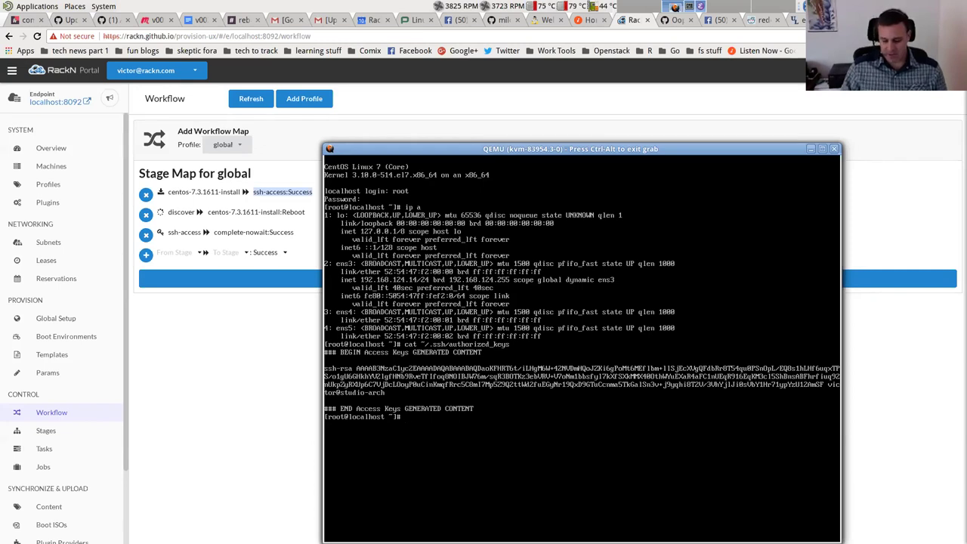
key("ctrl+alt")
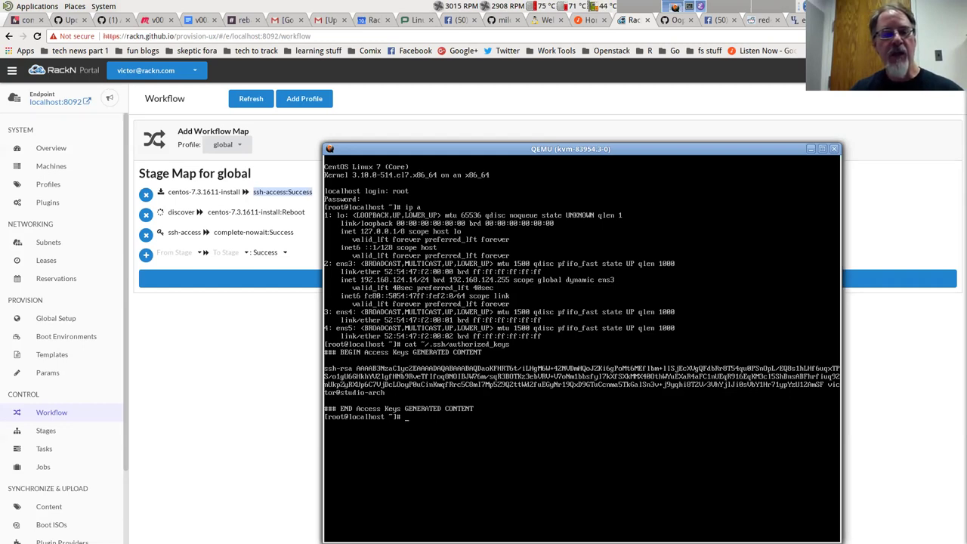
key("ctrl+alt")
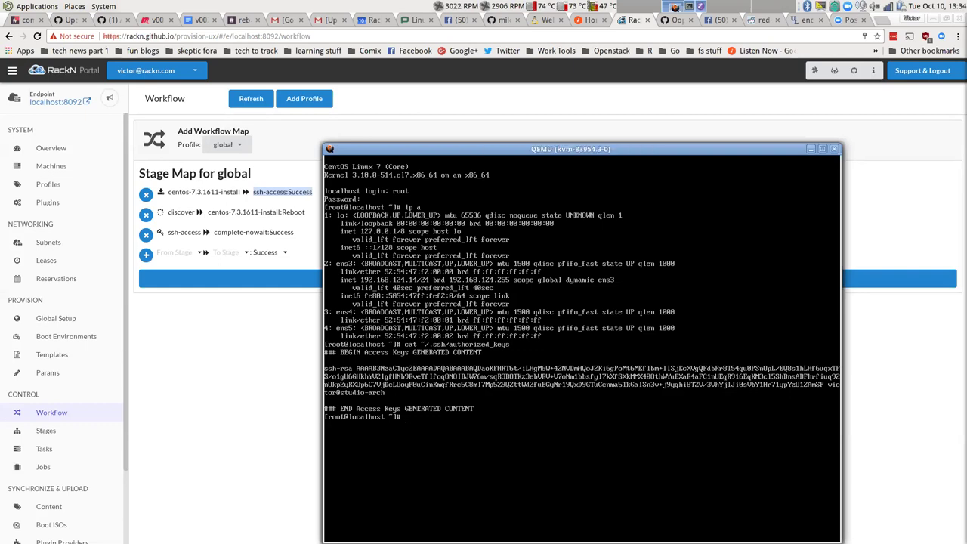
Return to the portal and open the ssh-access stage from the Stages list.
key("alt+Tab")
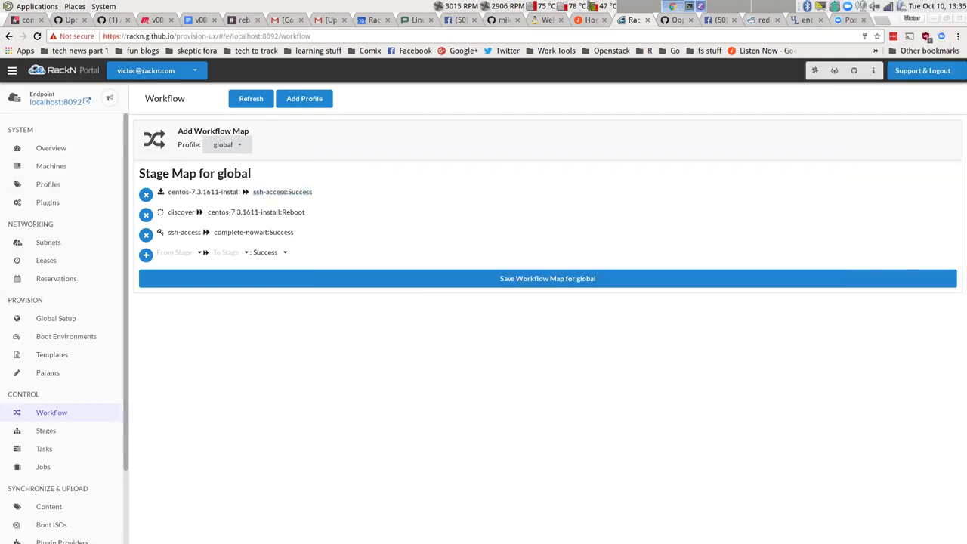
left_click(46, 431)
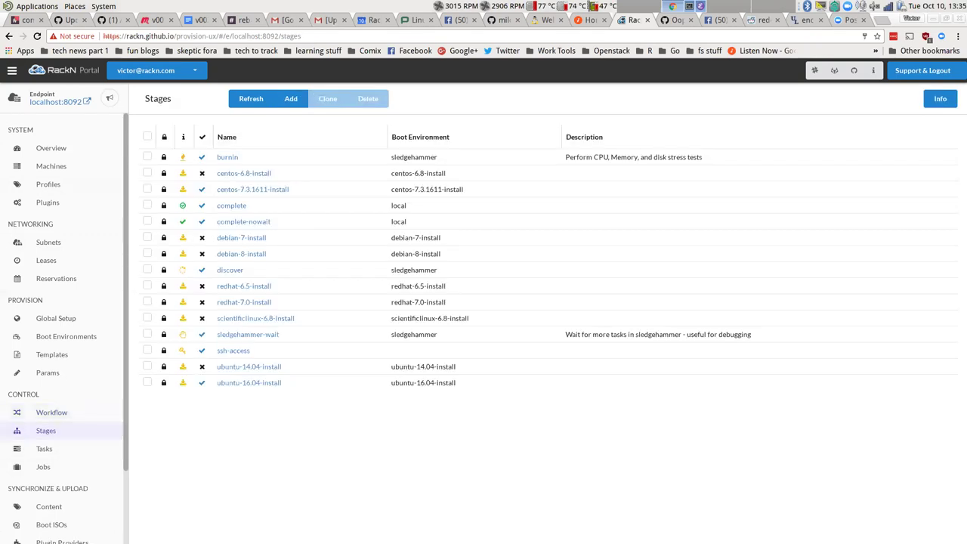
left_click(233, 351)
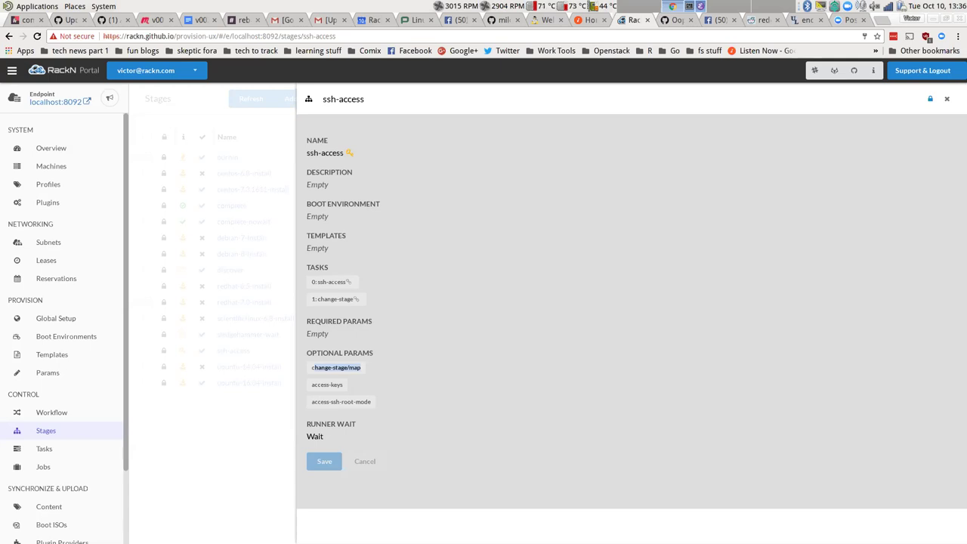
Scroll through the ssh-access stage details to review its tasks and optional params like change-stage/map.
scroll(61, 453, "down", 2)
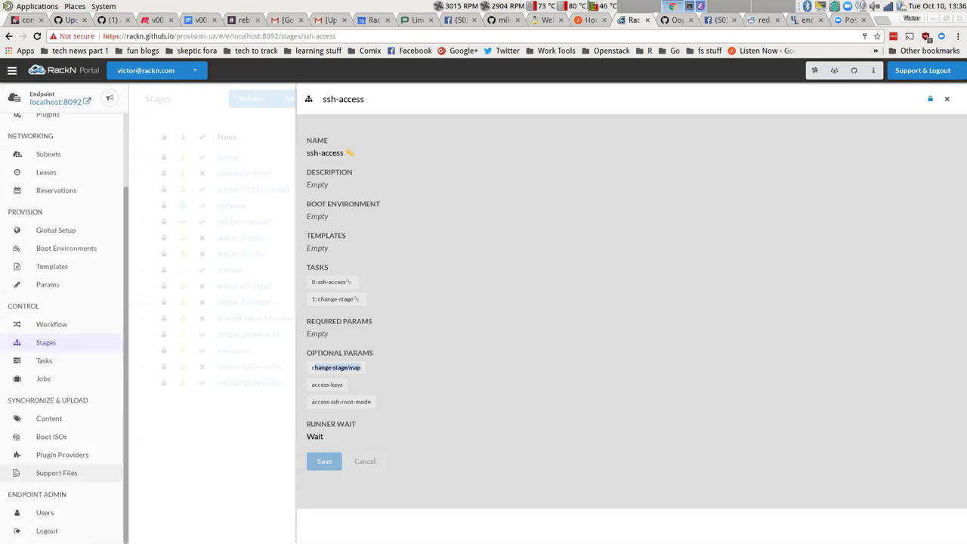
View Plugin Providers, then the Content page with upgradable and transferable content packs.
left_click(62, 454)
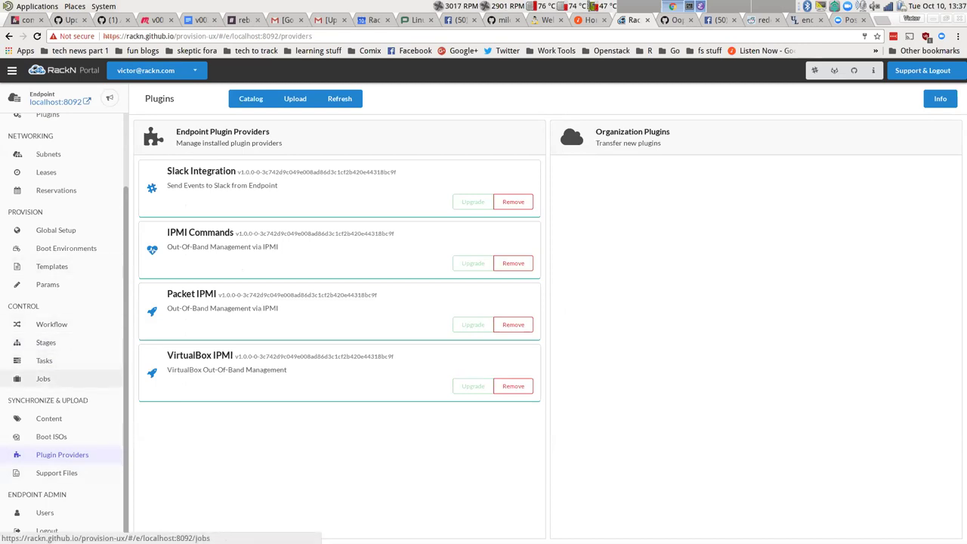
left_click(48, 418)
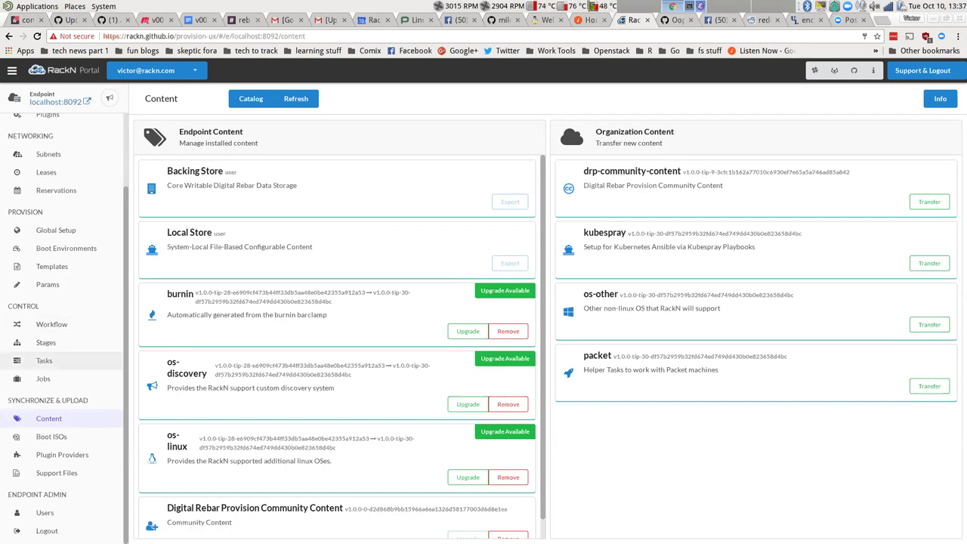
Show the Stages list with each install stage and its boot environment.
left_click(45, 342)
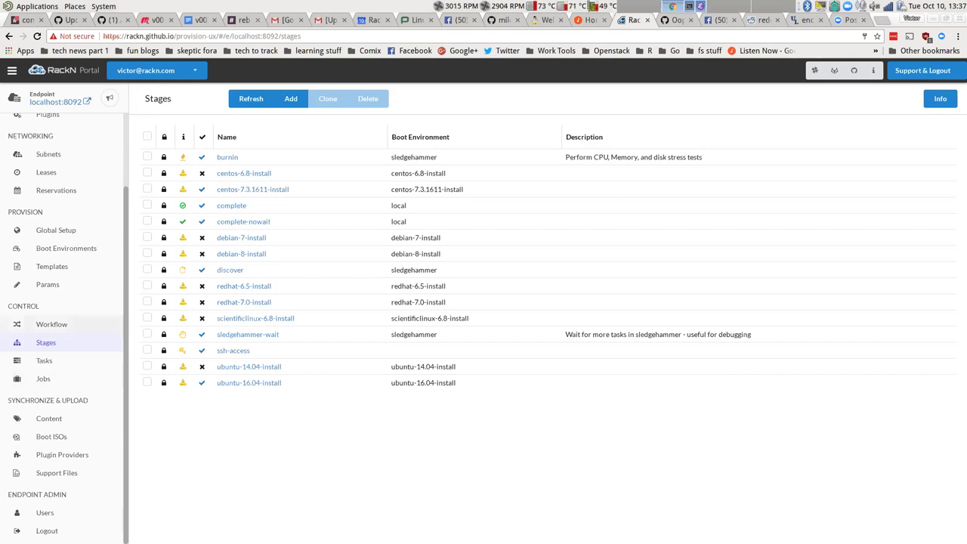
Clear the global profile's stage map in Workflow, then show the Machines list.
left_click(75, 325)
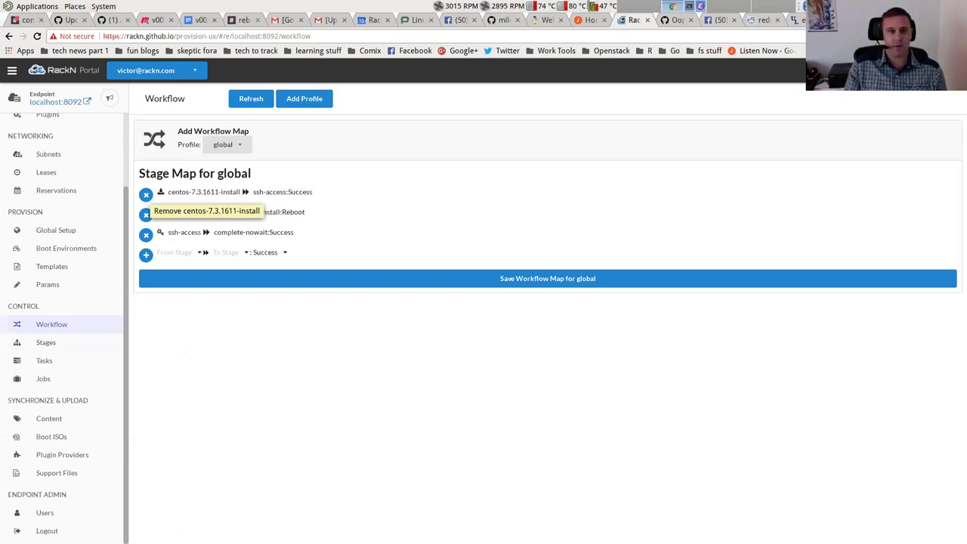
left_click(146, 194)
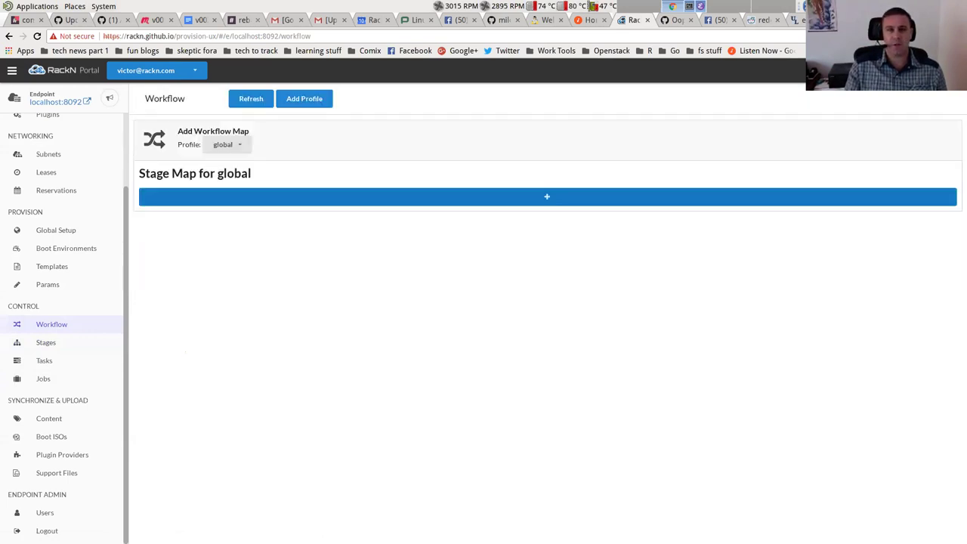
scroll(75, 250, "up", 3)
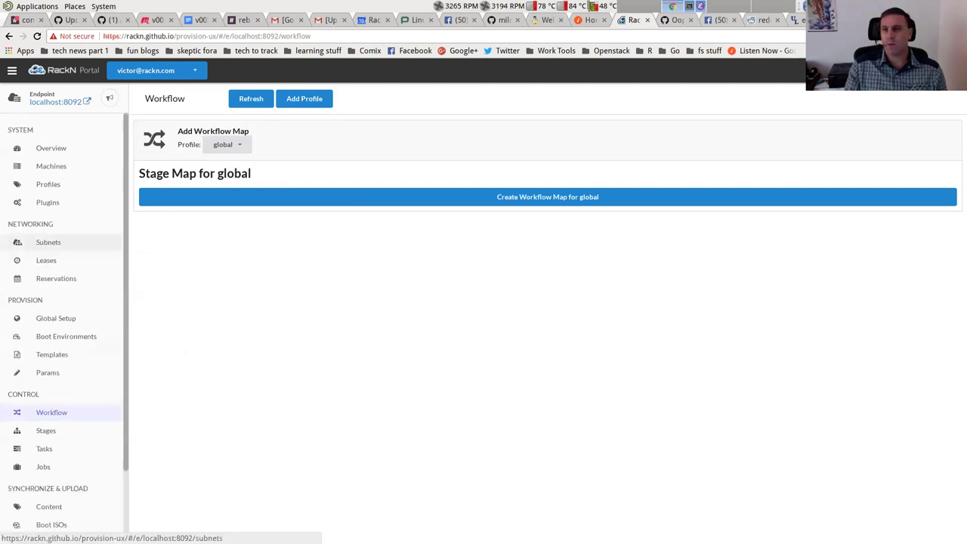
left_click(51, 166)
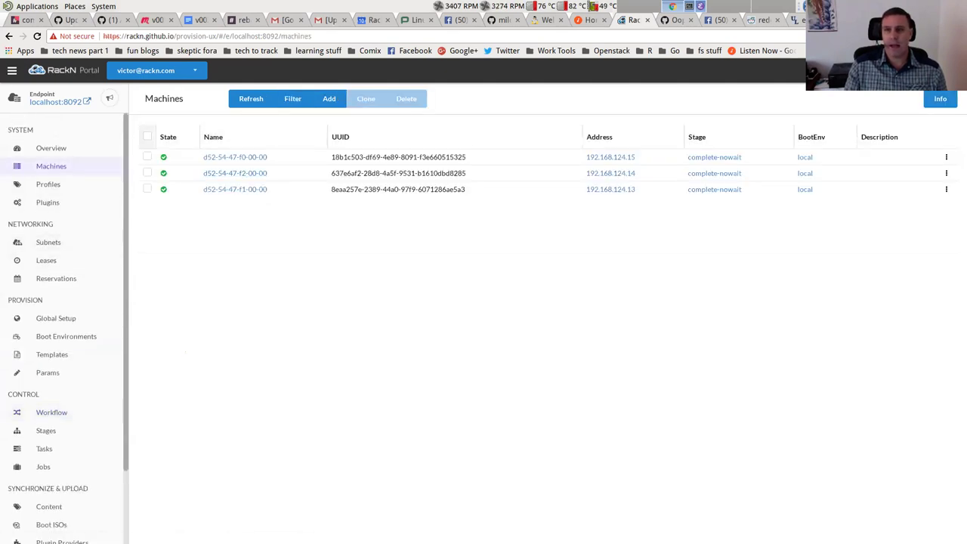
Remove all three provisioned machines and close the old QEMU console window.
left_click(148, 136)
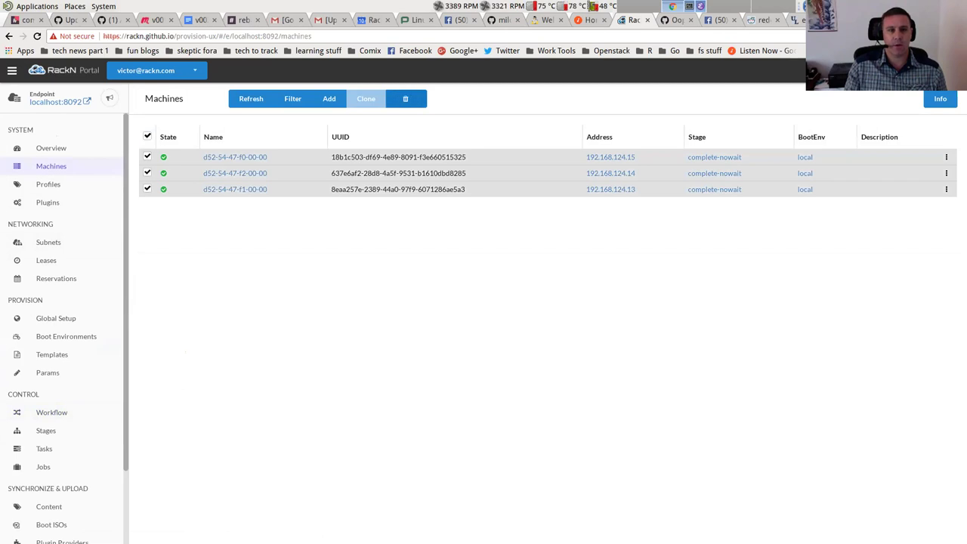
left_click(405, 98)
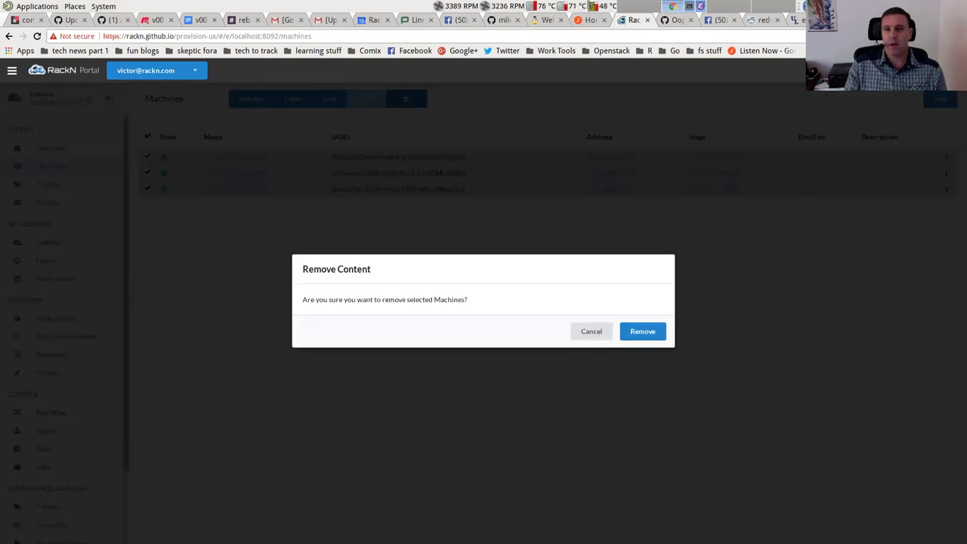
left_click(642, 331)
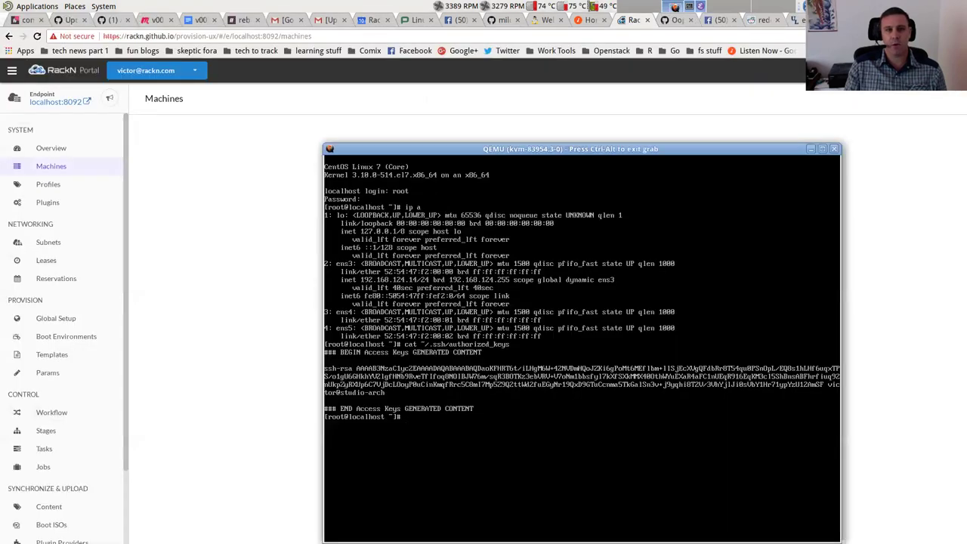
key("ctrl+alt")
left_click(834, 149)
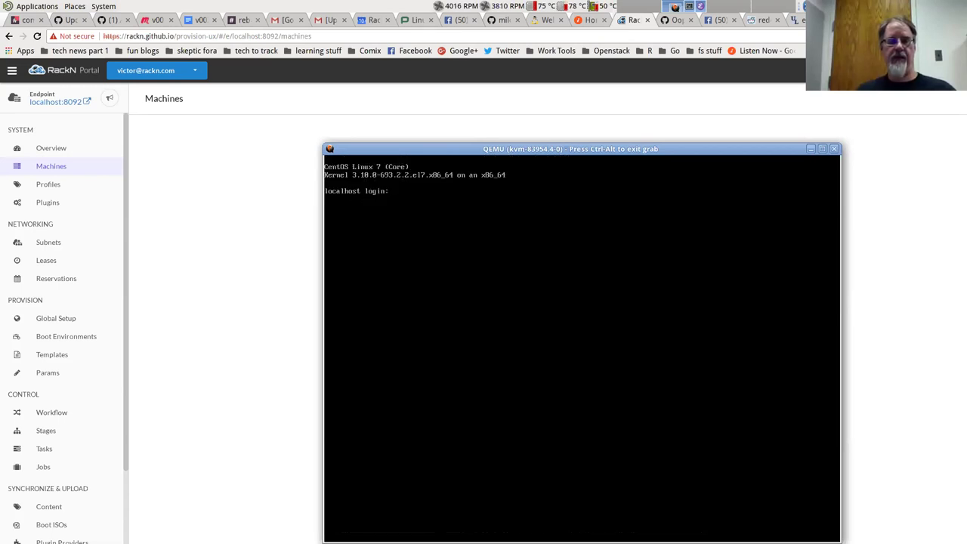
Move the CentOS 7 QEMU console up and right, then give it keyboard input again.
key("ctrl+alt")
left_click_drag(574, 149, 669, 112)
key("ctrl+alt")
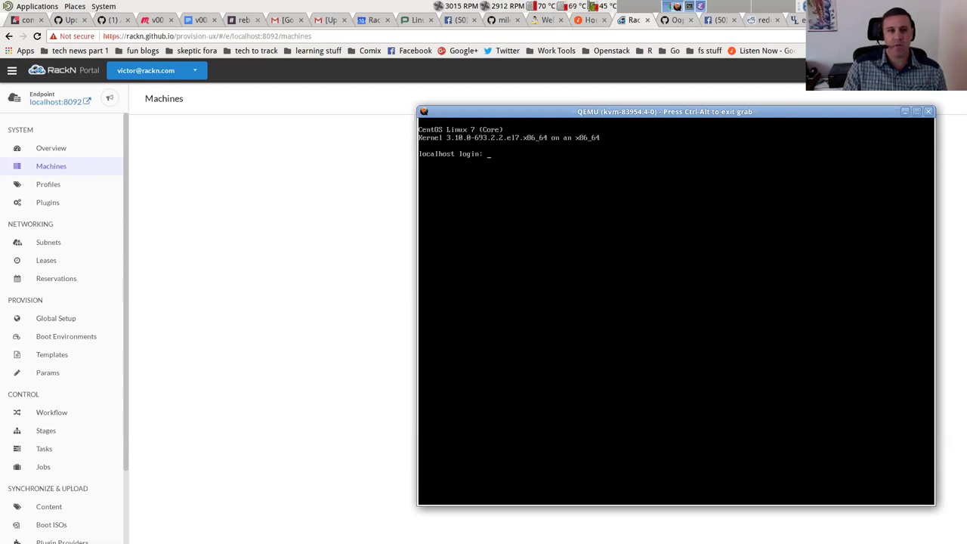
Log into the CentOS VM as root with the account password.
type("root")
key("Return")
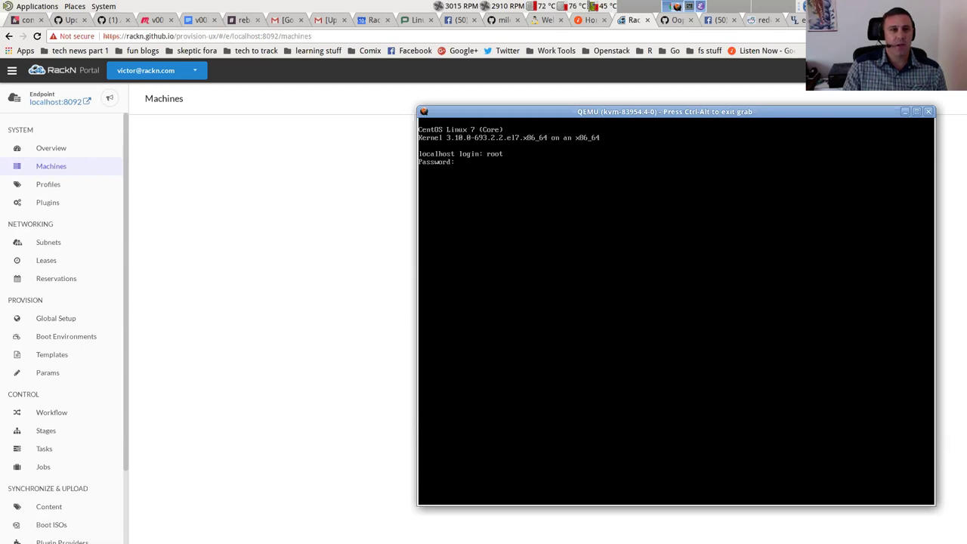
key("Return")
Run gohai to print the JSON hardware report, then release the console and stop sharing.
type("gohai")
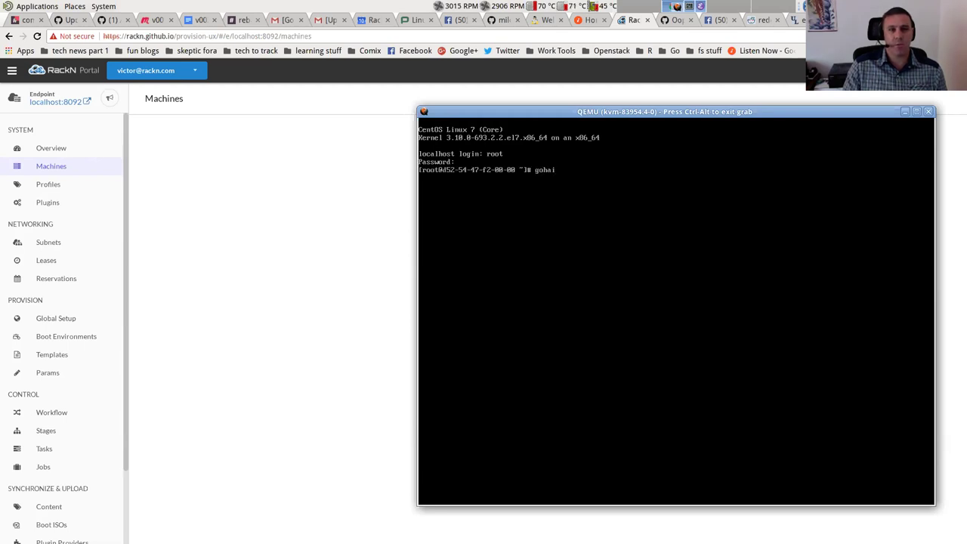
key("Return")
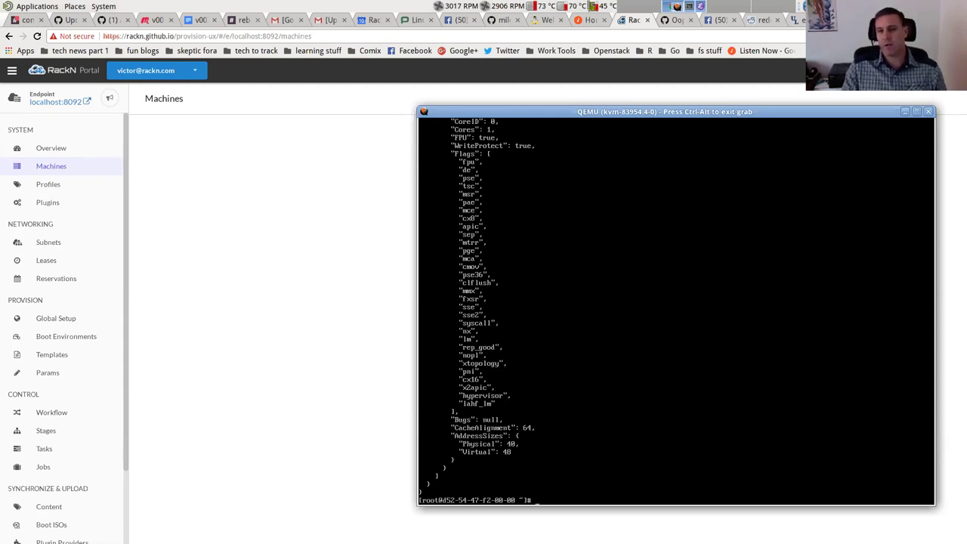
key("ctrl+alt")
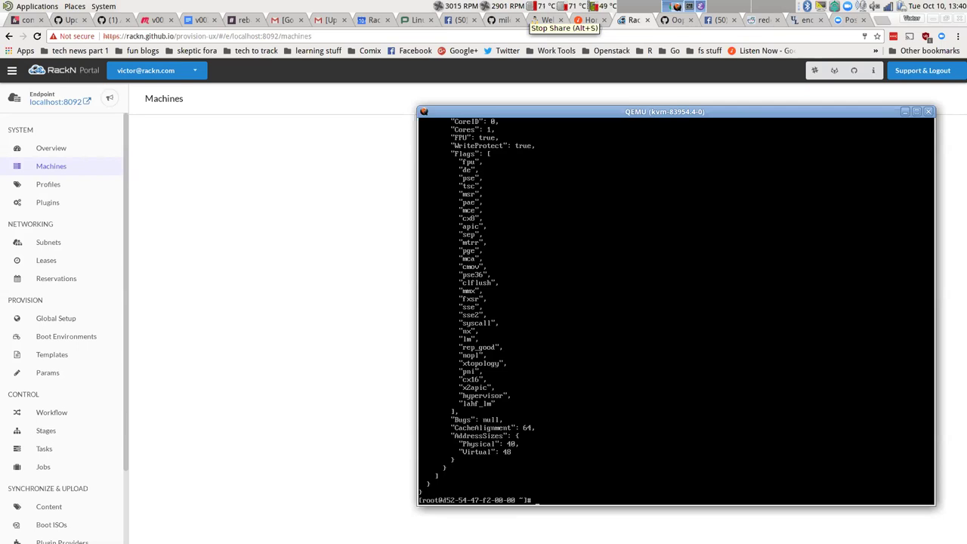
key("alt+s")
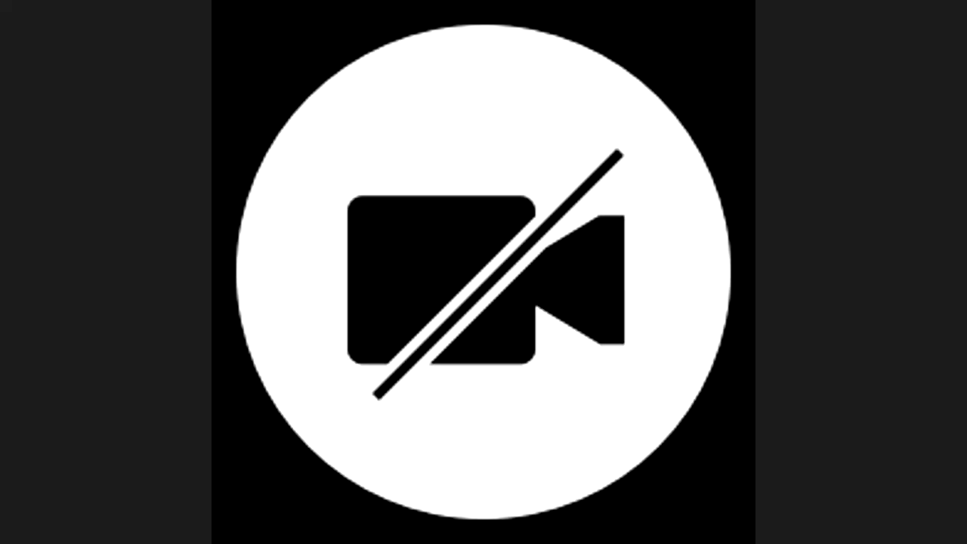